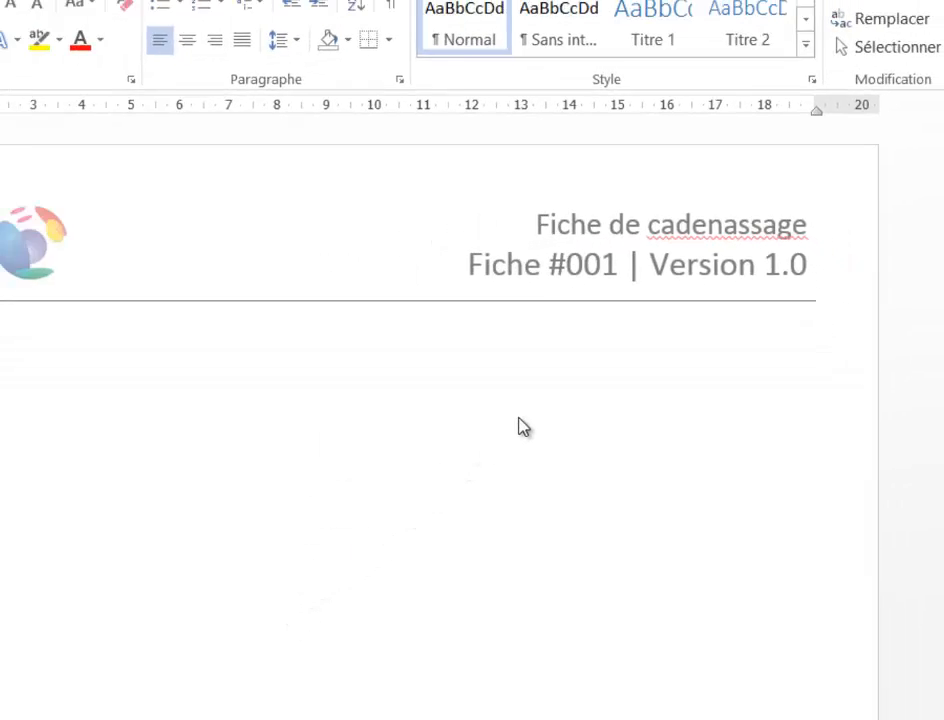
- Open the page header of the document for editing
{"action": "scroll", "coordinate": [501, 453], "scroll_direction": "down", "scroll_amount": 8}
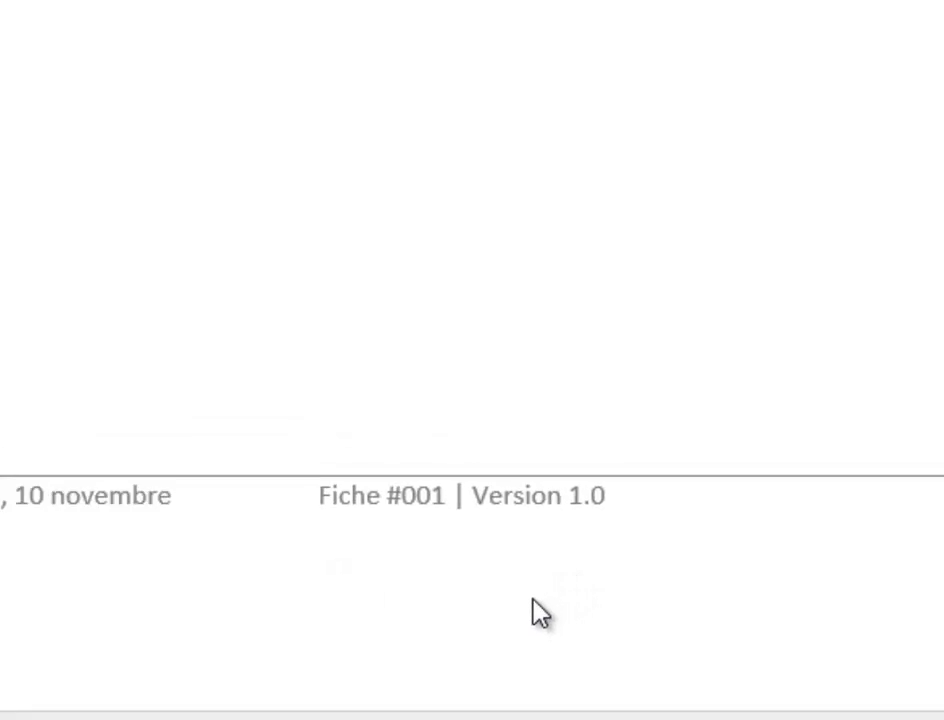
{"action": "scroll", "coordinate": [664, 282], "scroll_direction": "up", "scroll_amount": 8}
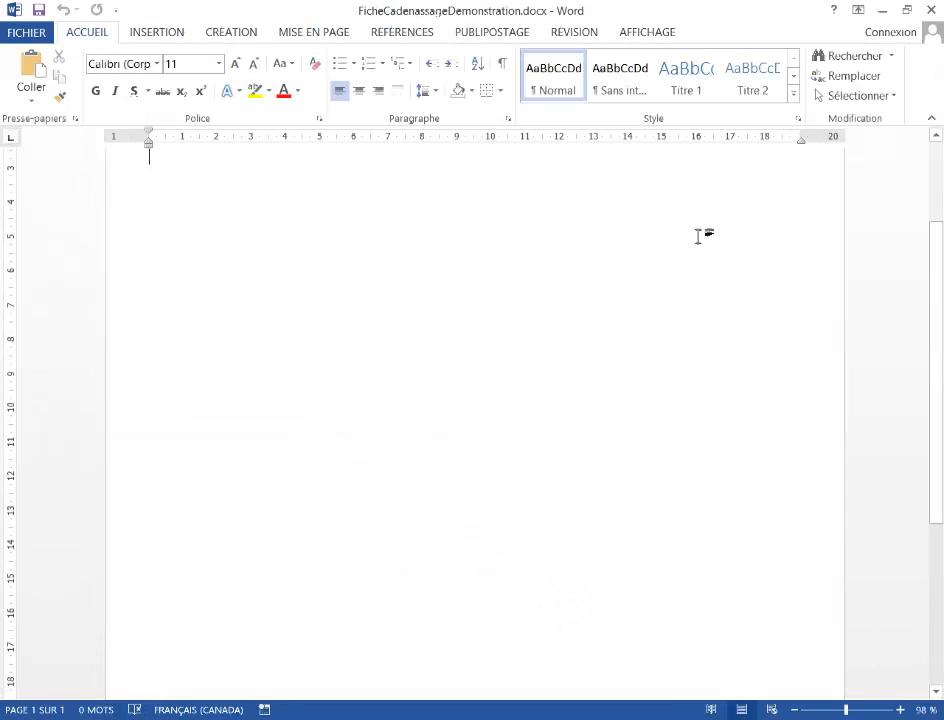
{"action": "scroll", "coordinate": [698, 236], "scroll_direction": "up", "scroll_amount": 3}
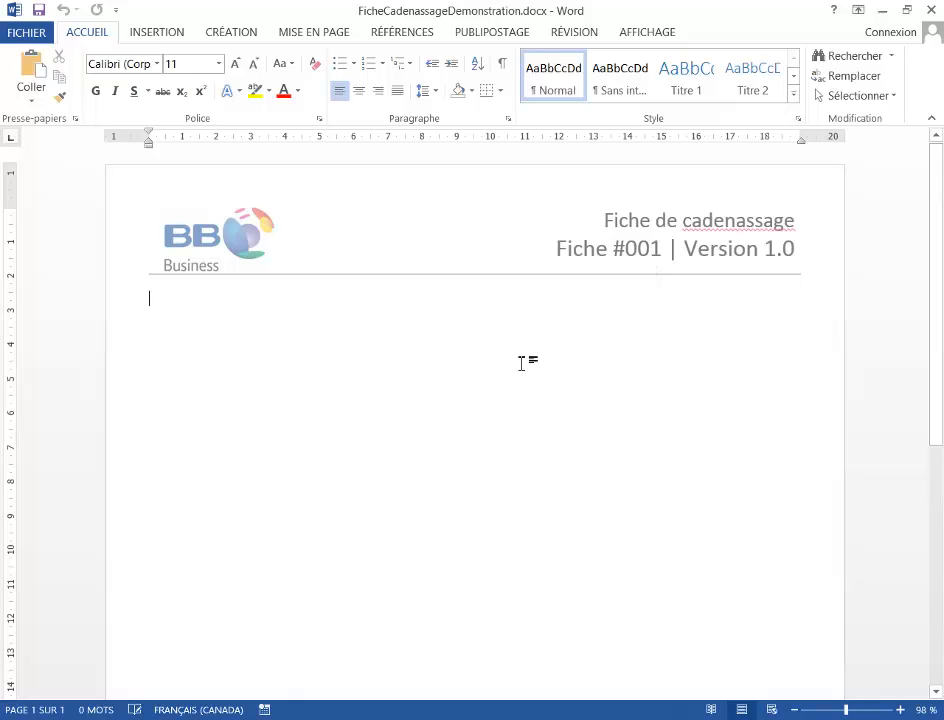
{"action": "double_click", "coordinate": [653, 272]}
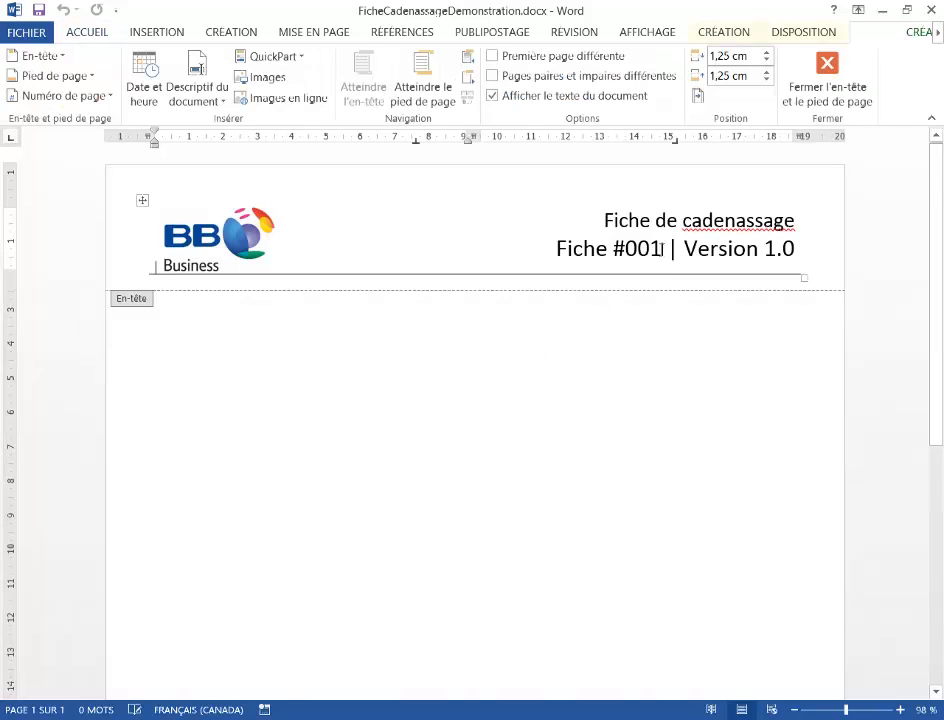
- Bookmark the sheet number 001 in the header with the name NumeroFicheCadenassage
{"action": "left_click_drag", "start_coordinate": [661, 249], "coordinate": [628, 257]}
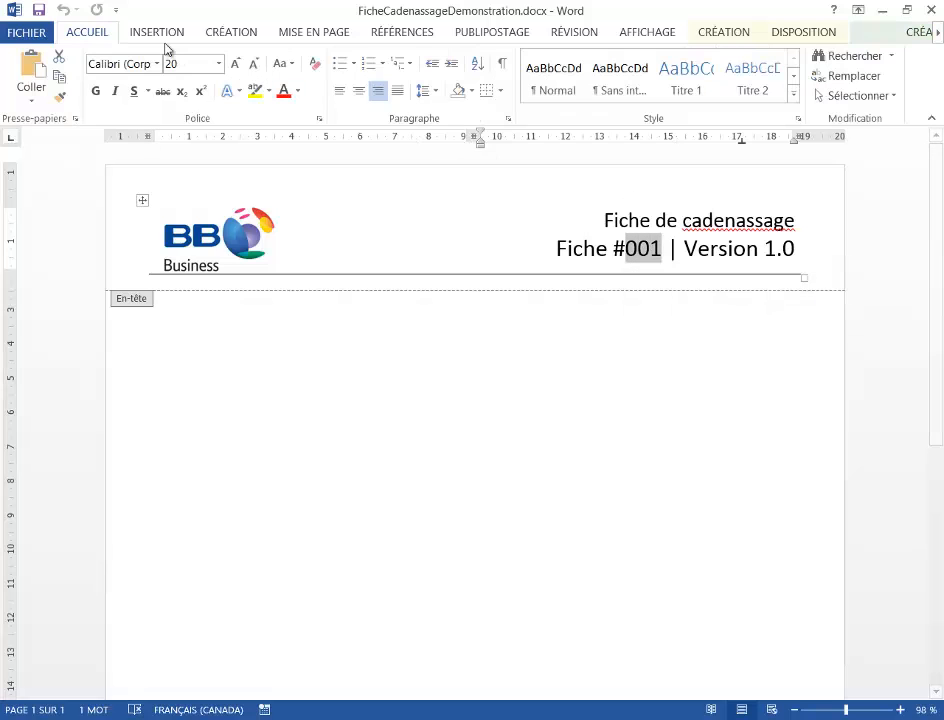
{"action": "left_click", "coordinate": [159, 33]}
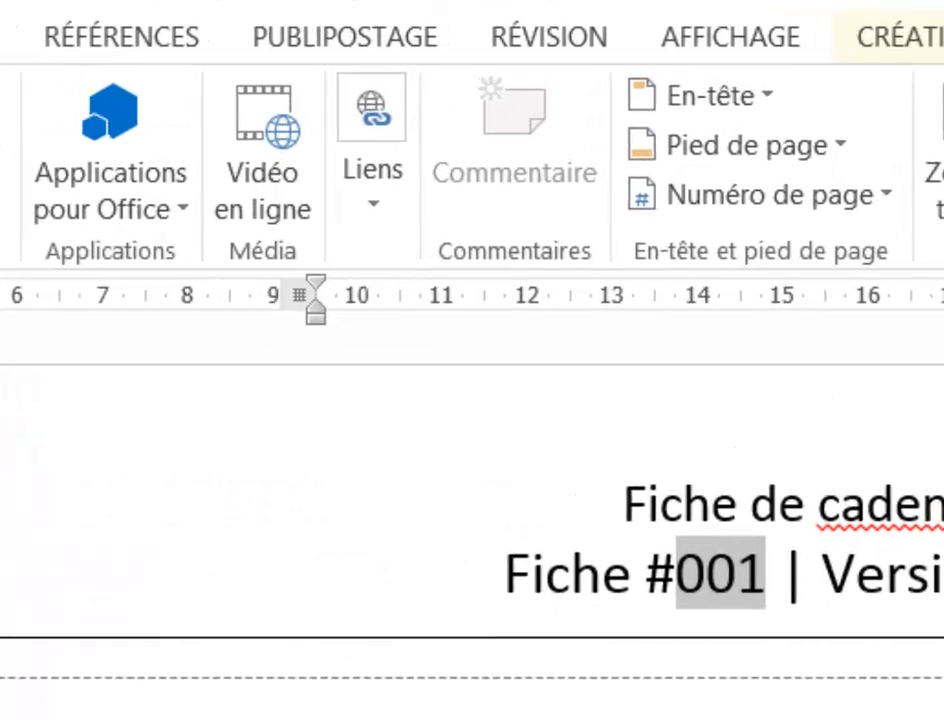
{"action": "left_click", "coordinate": [447, 147]}
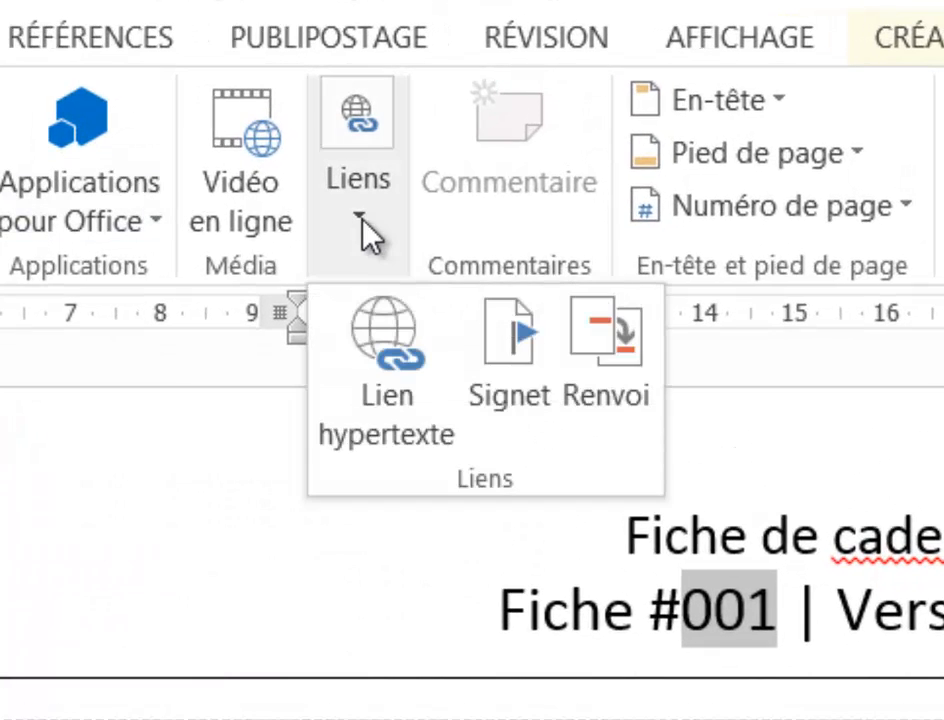
{"action": "left_click", "coordinate": [503, 346]}
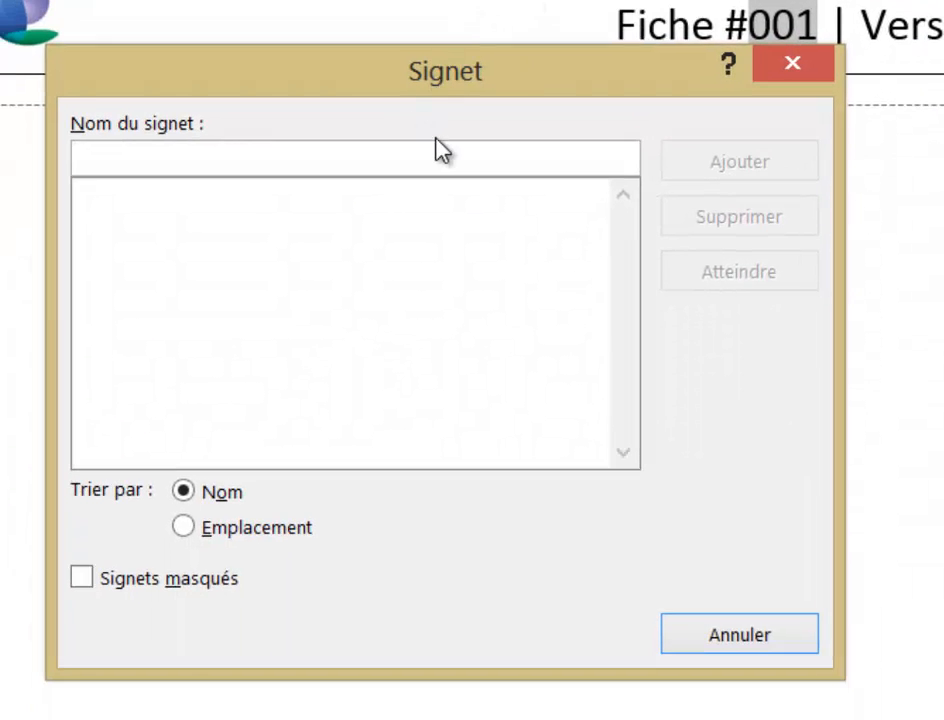
{"action": "type", "text": "Nu"}
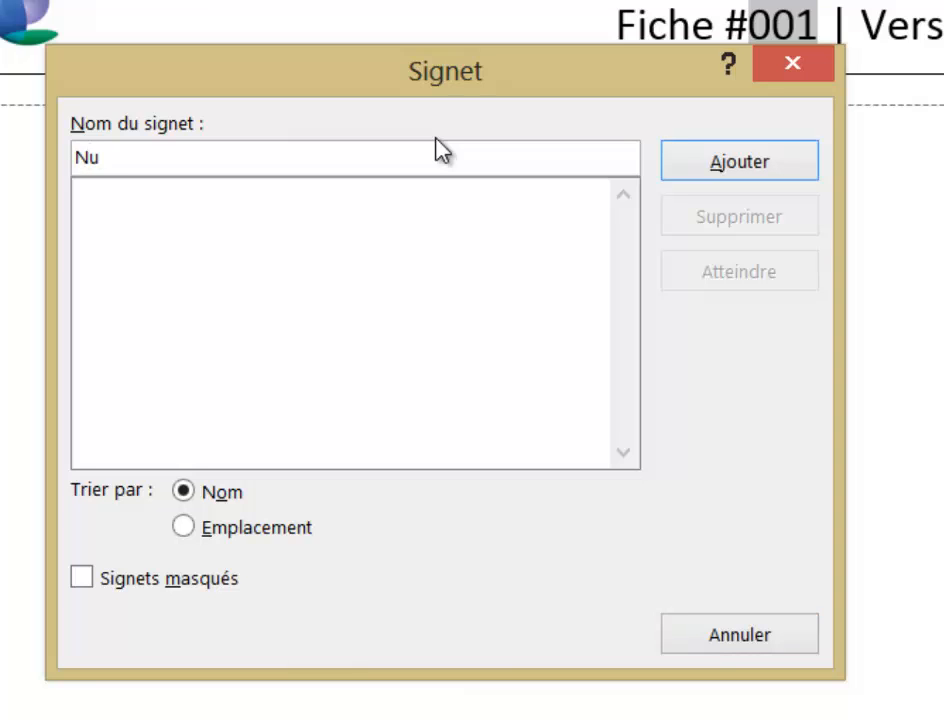
{"action": "type", "text": "meroFiche"}
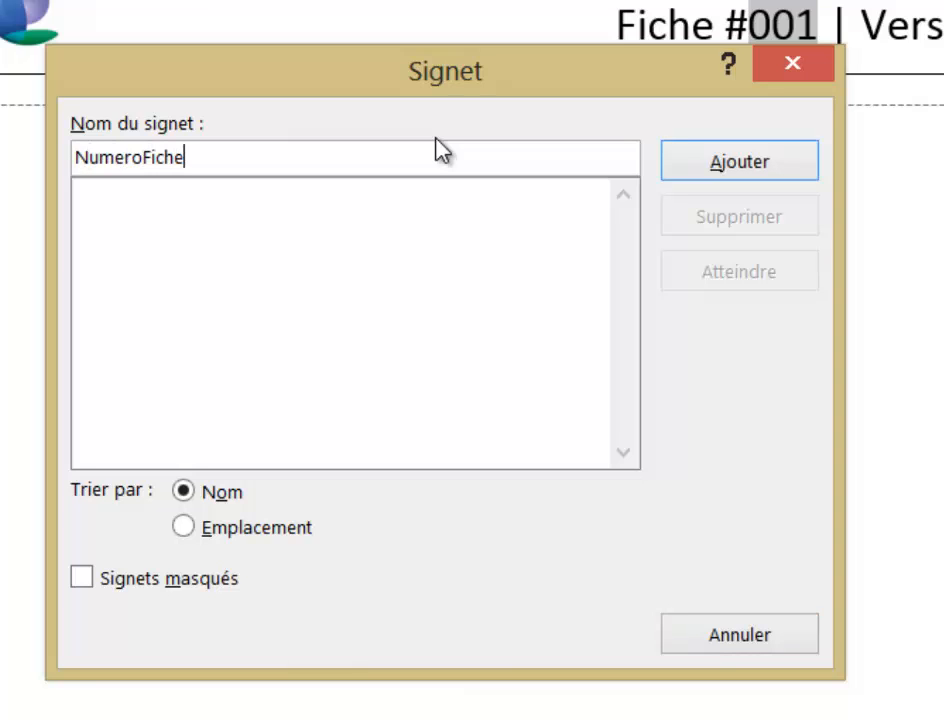
{"action": "type", "text": "Cadenassa"}
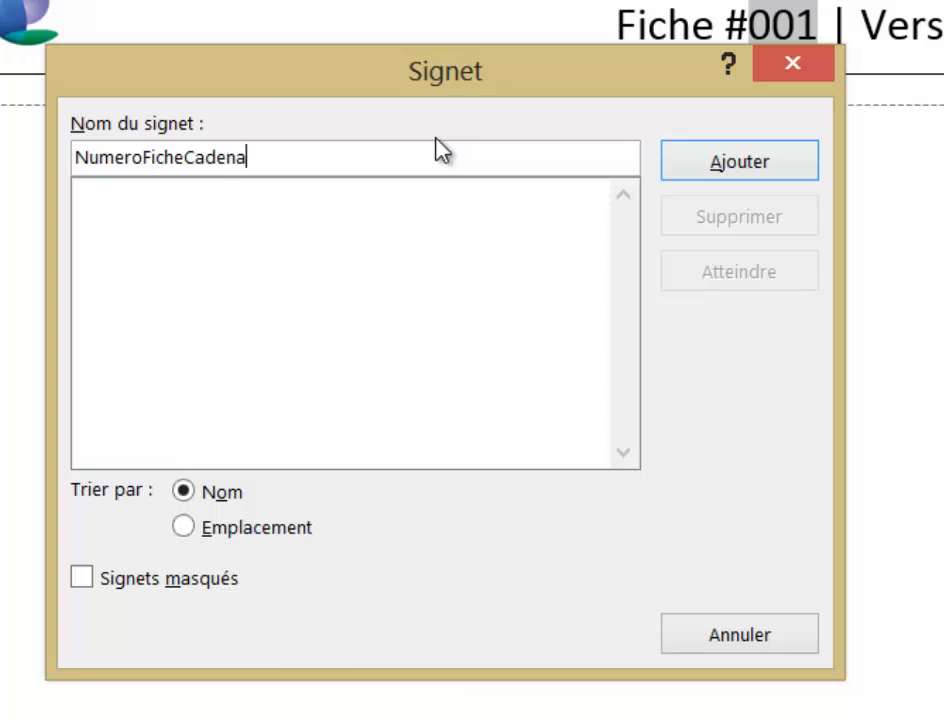
{"action": "type", "text": "ge"}
{"action": "left_click", "coordinate": [742, 180]}
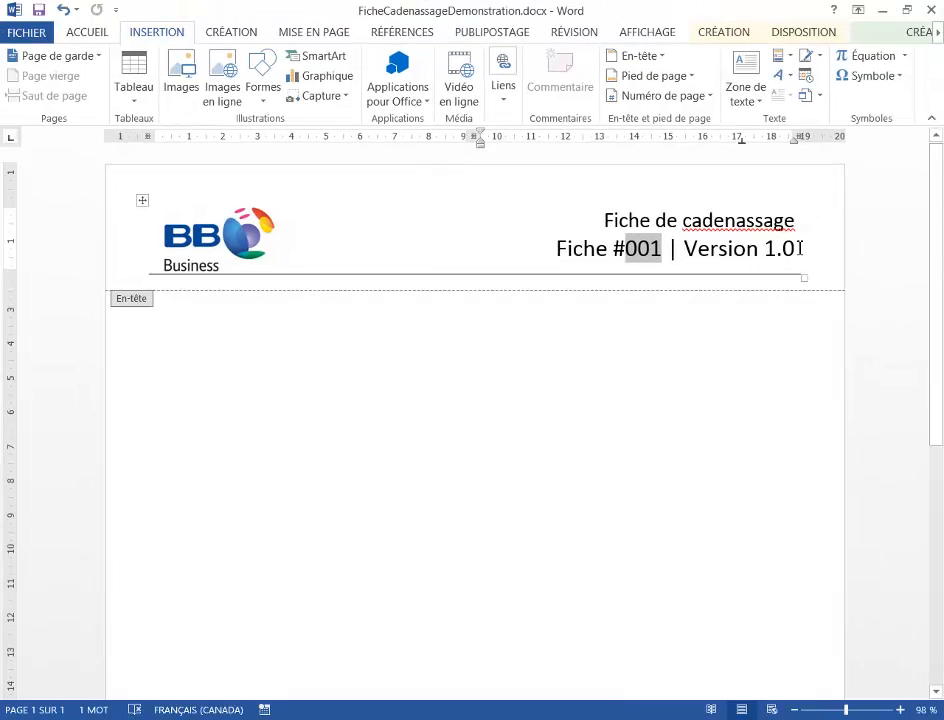
- Bookmark the version number 1.0 in the header with the name NumeroVersion
{"action": "left_click_drag", "start_coordinate": [800, 248], "coordinate": [767, 254]}
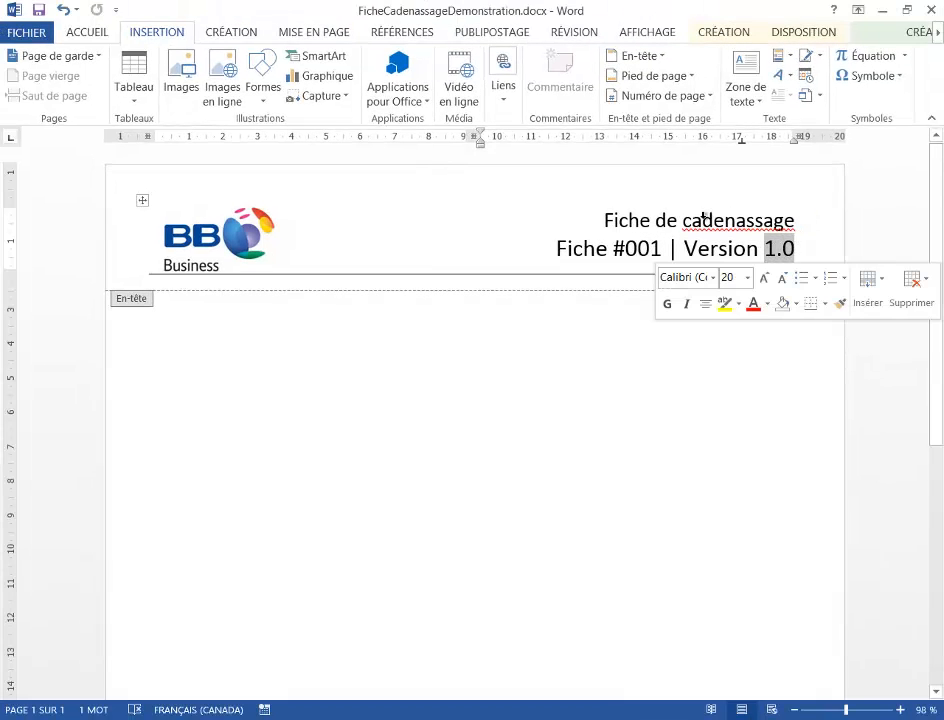
{"action": "left_click", "coordinate": [510, 105]}
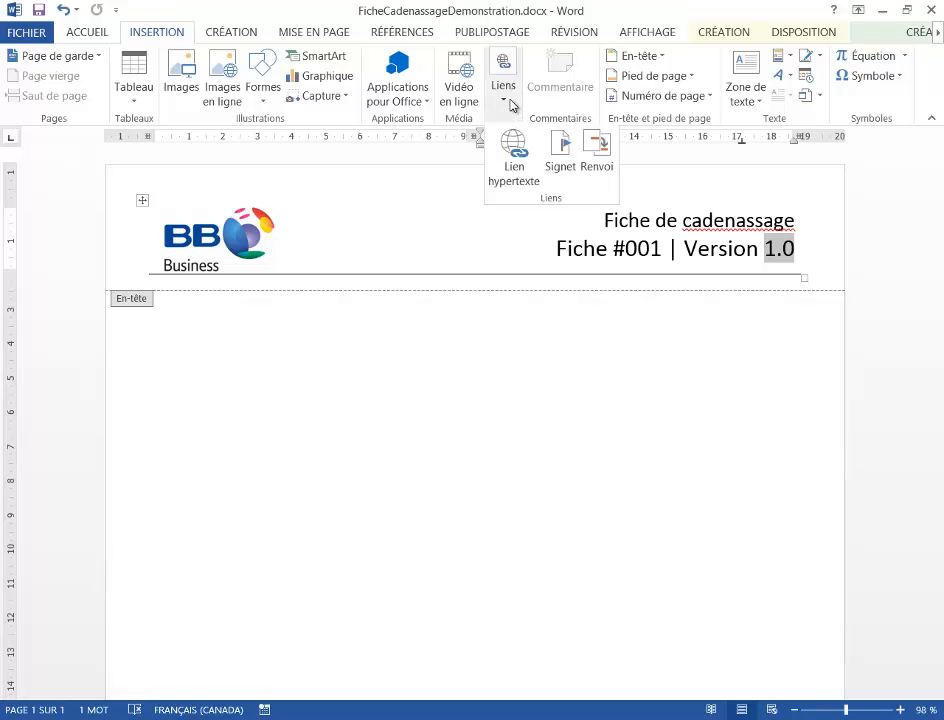
{"action": "left_click", "coordinate": [561, 165]}
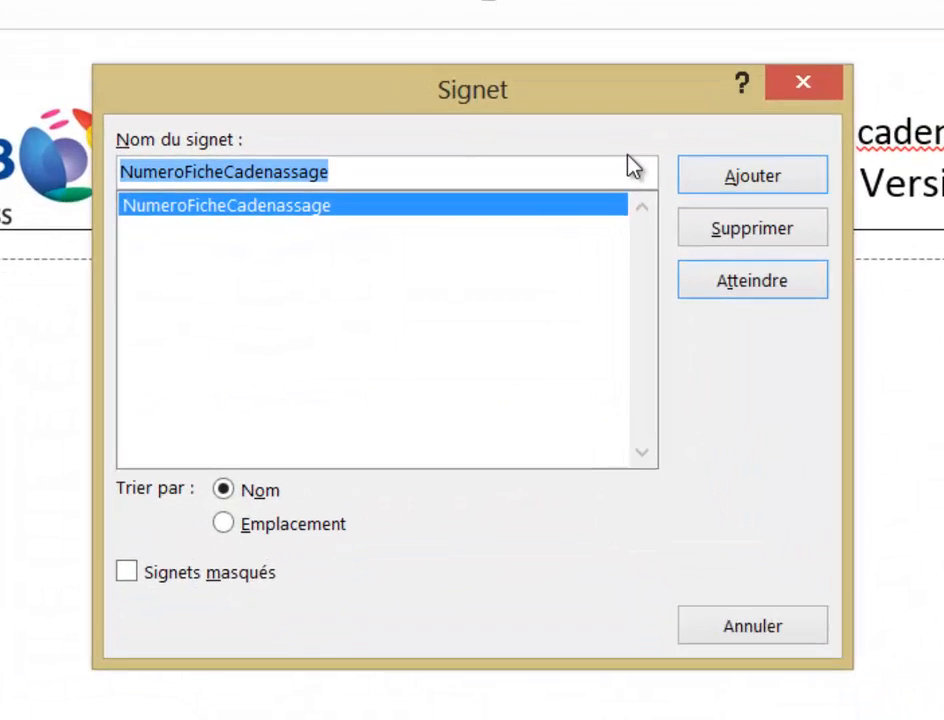
{"action": "type", "text": "NumeroVersion"}
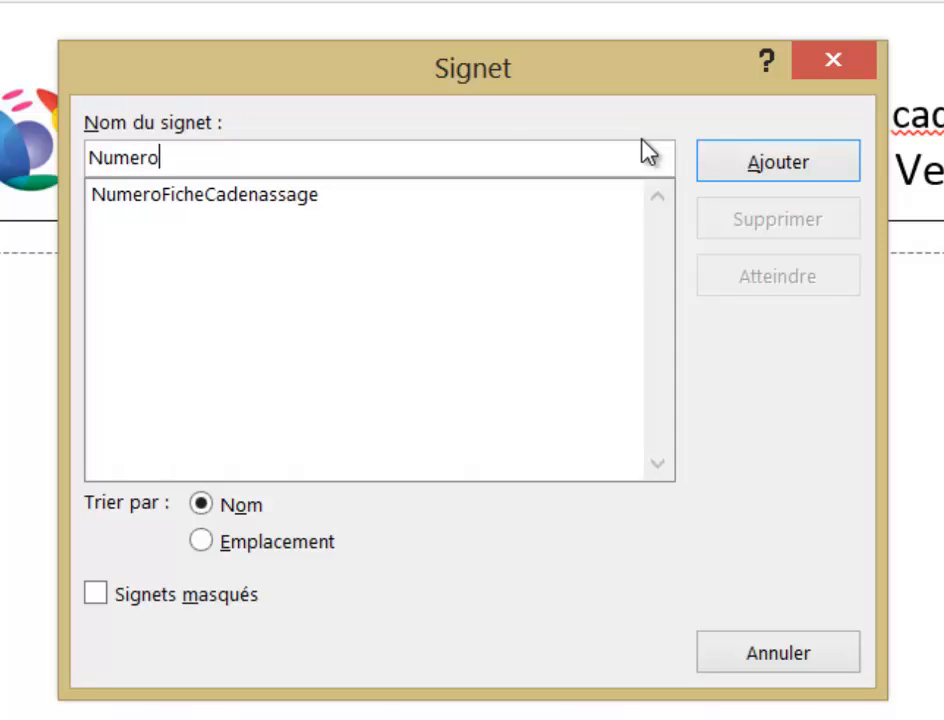
{"action": "left_click", "coordinate": [799, 156]}
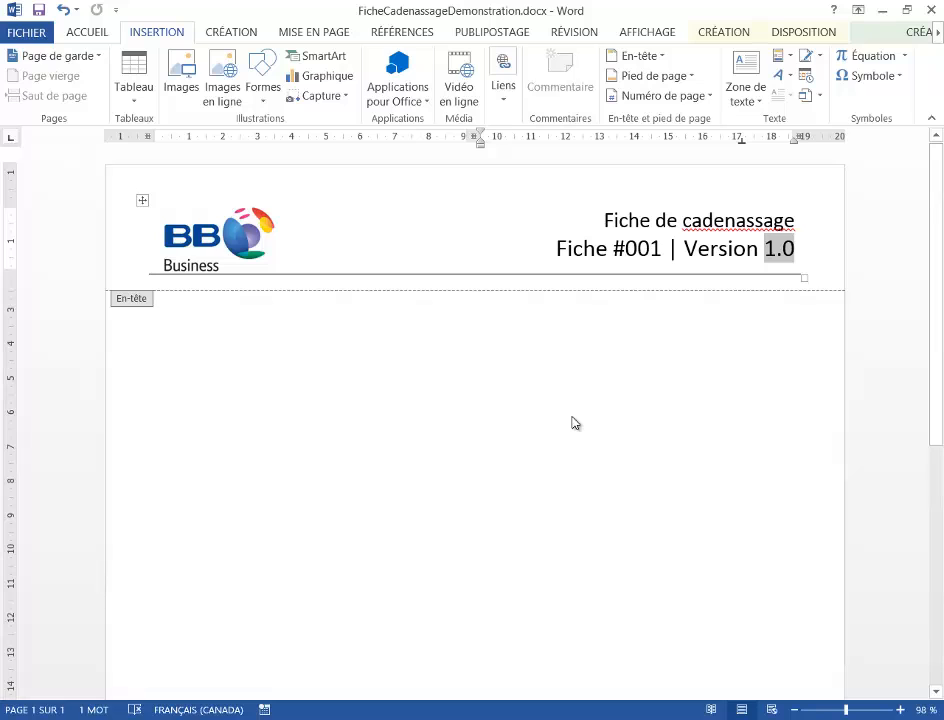
- Go to the page footer and delete the sheet number 001 after "Fiche #"
{"action": "left_click", "coordinate": [879, 35]}
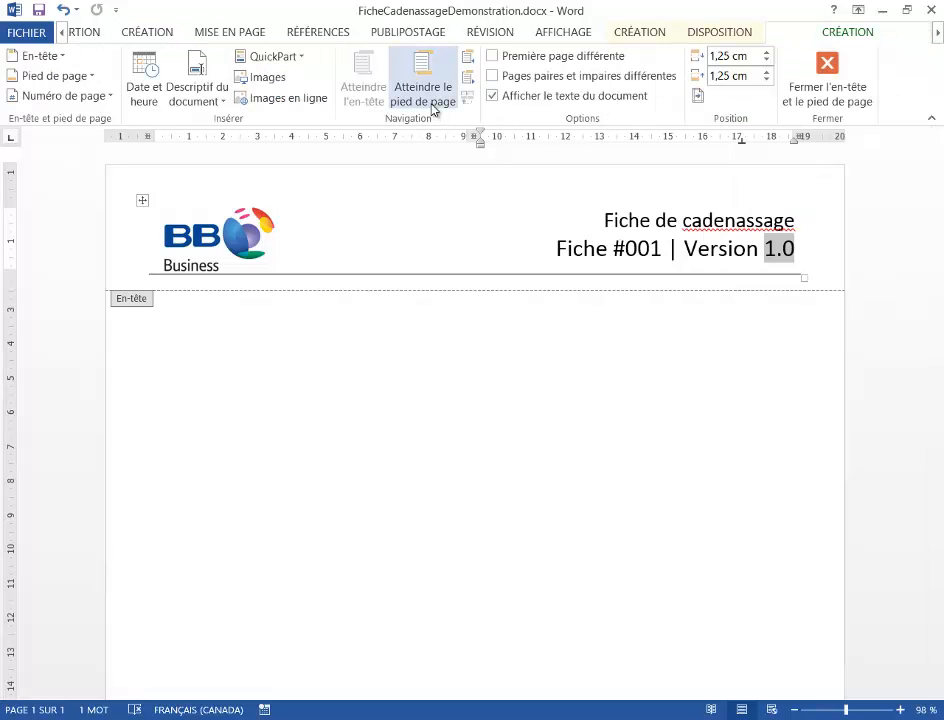
{"action": "left_click", "coordinate": [433, 109]}
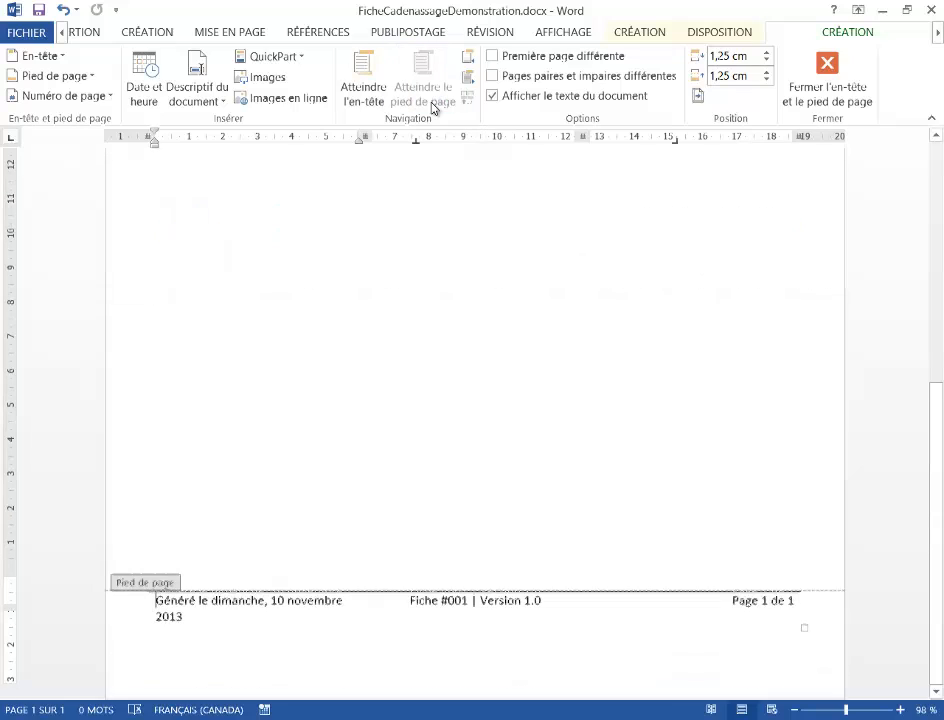
{"action": "left_click", "coordinate": [471, 588]}
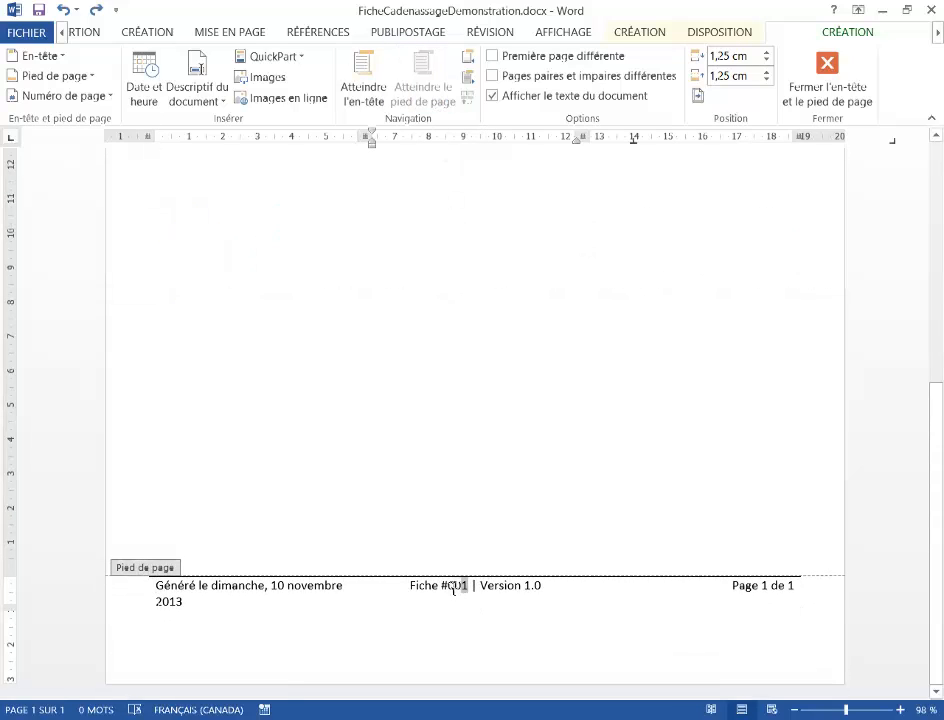
{"action": "double_click", "coordinate": [451, 590]}
{"action": "key", "text": "Delete"}
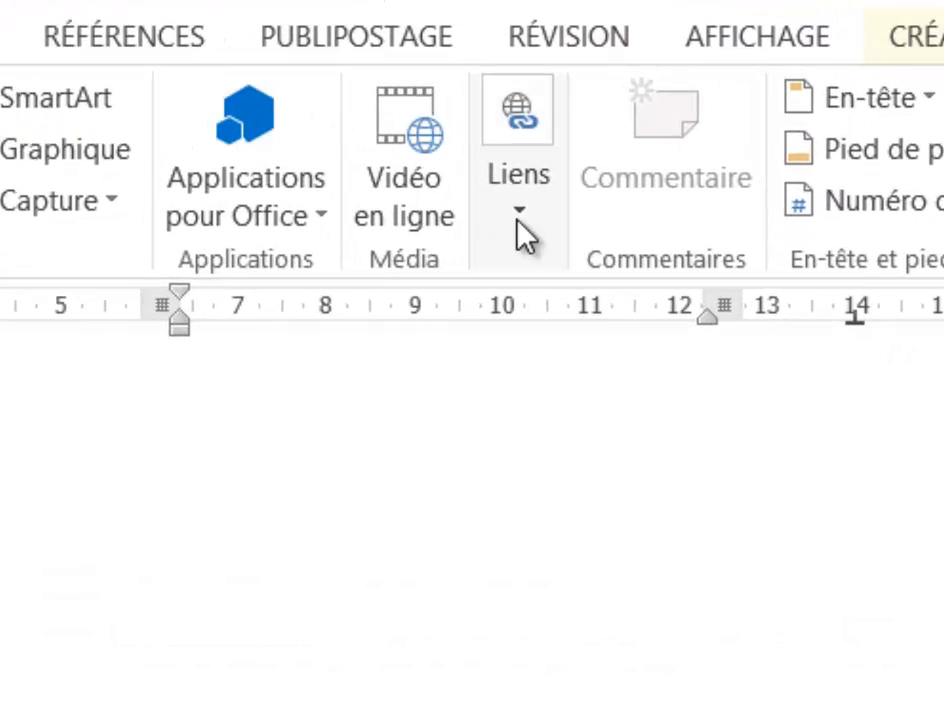
- Insert a cross-reference to the bookmark NumeroFicheCadenassage after "Fiche #" in the footer, without the hyperlink option
{"action": "left_click", "coordinate": [518, 216]}
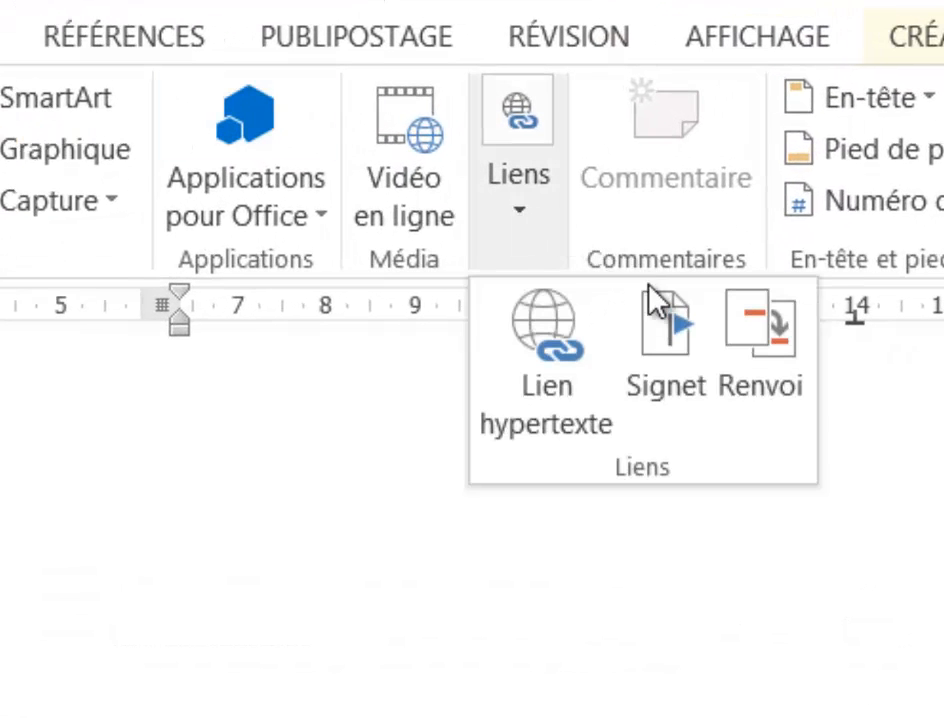
{"action": "left_click", "coordinate": [765, 360]}
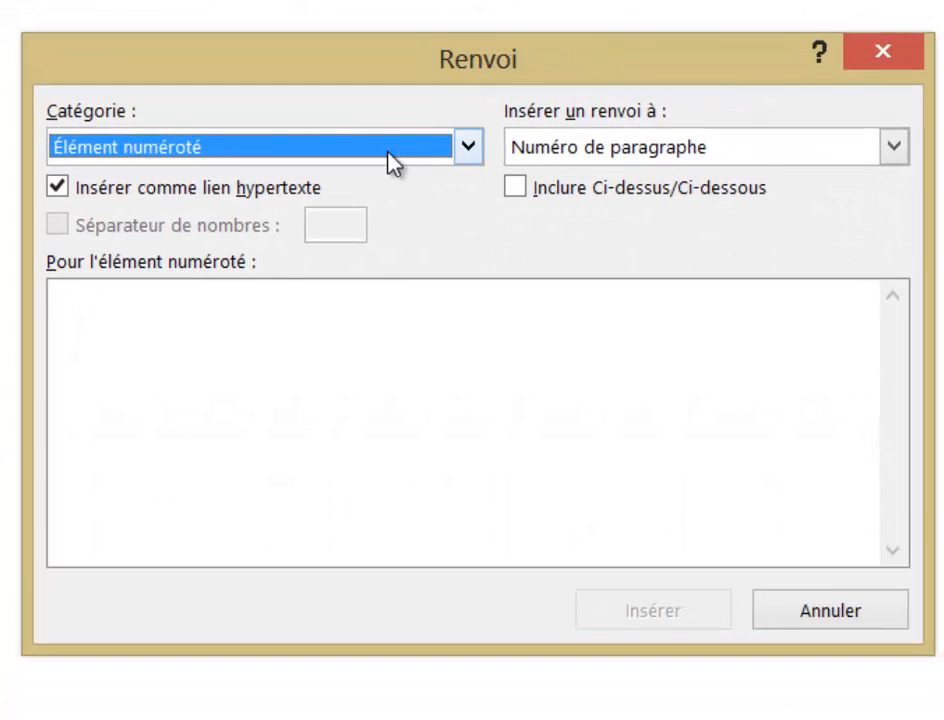
{"action": "left_click", "coordinate": [470, 150]}
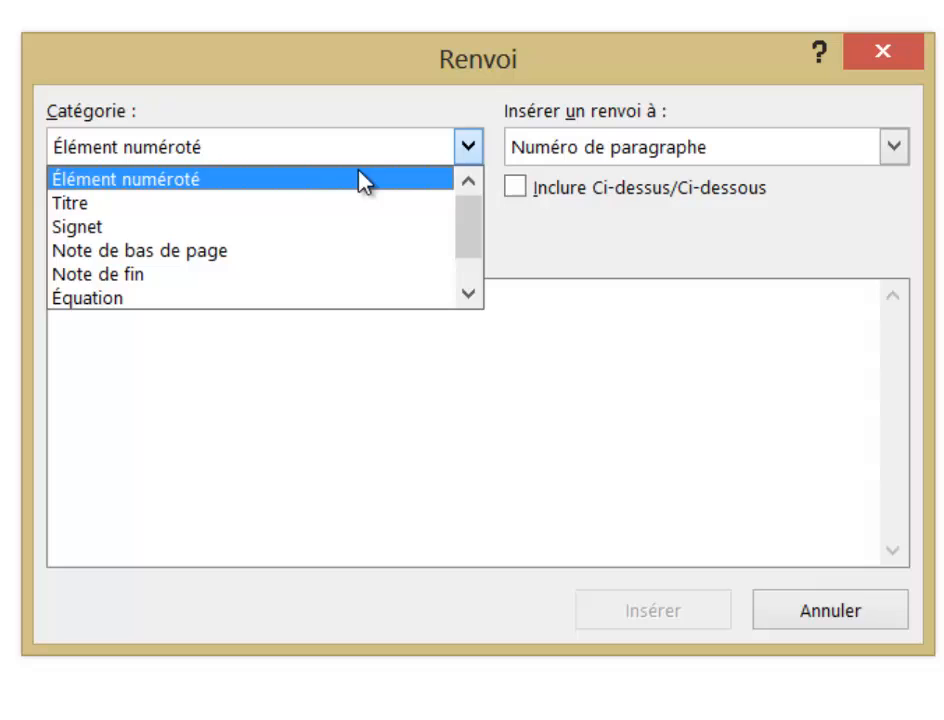
{"action": "left_click", "coordinate": [157, 228]}
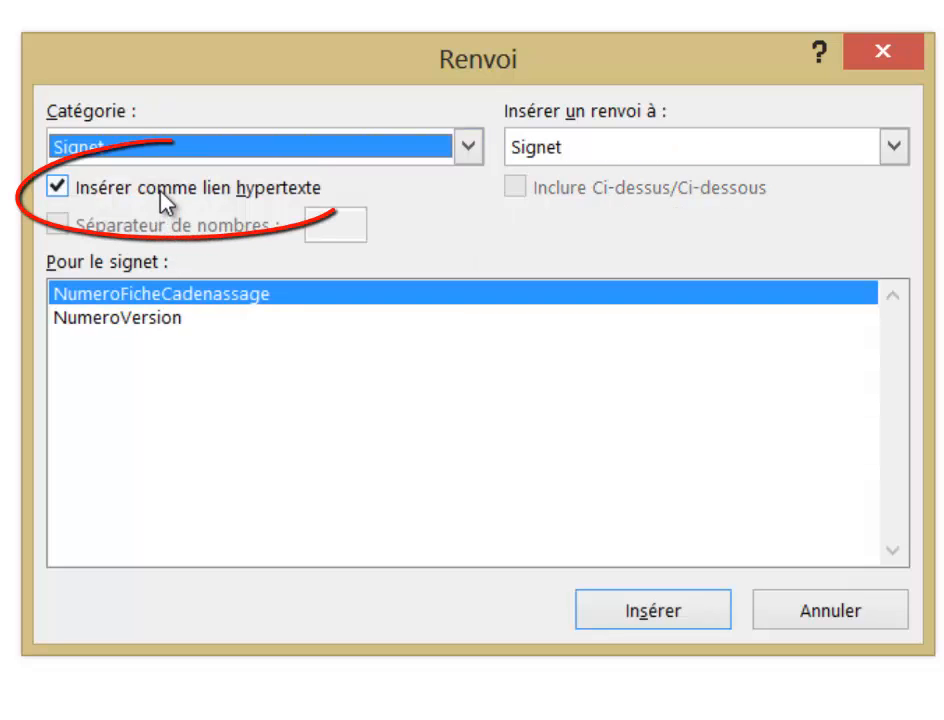
{"action": "left_click", "coordinate": [161, 192]}
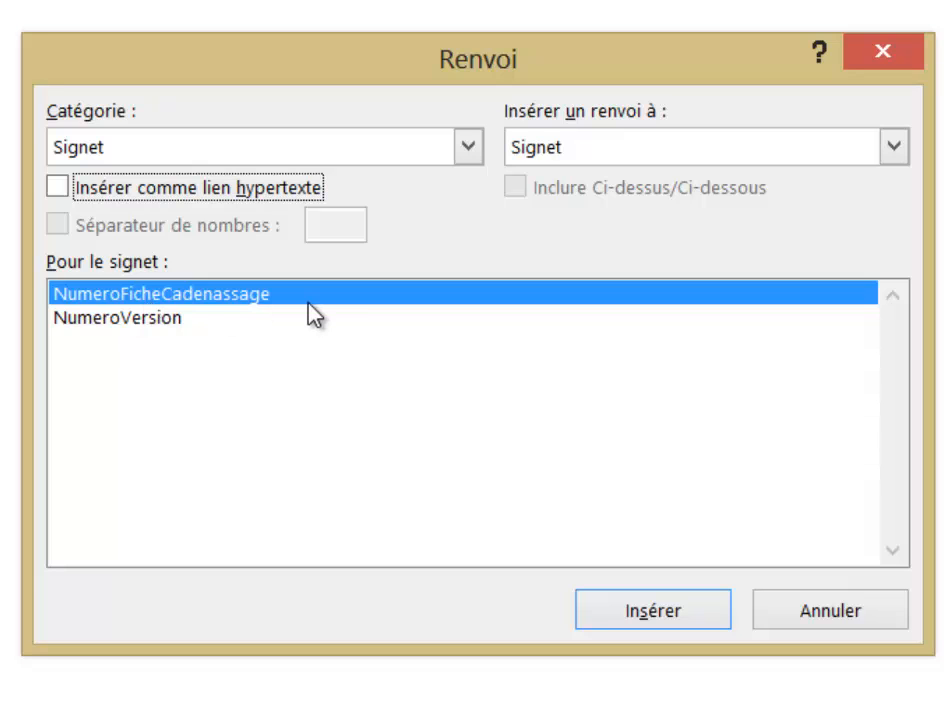
{"action": "left_click", "coordinate": [640, 610]}
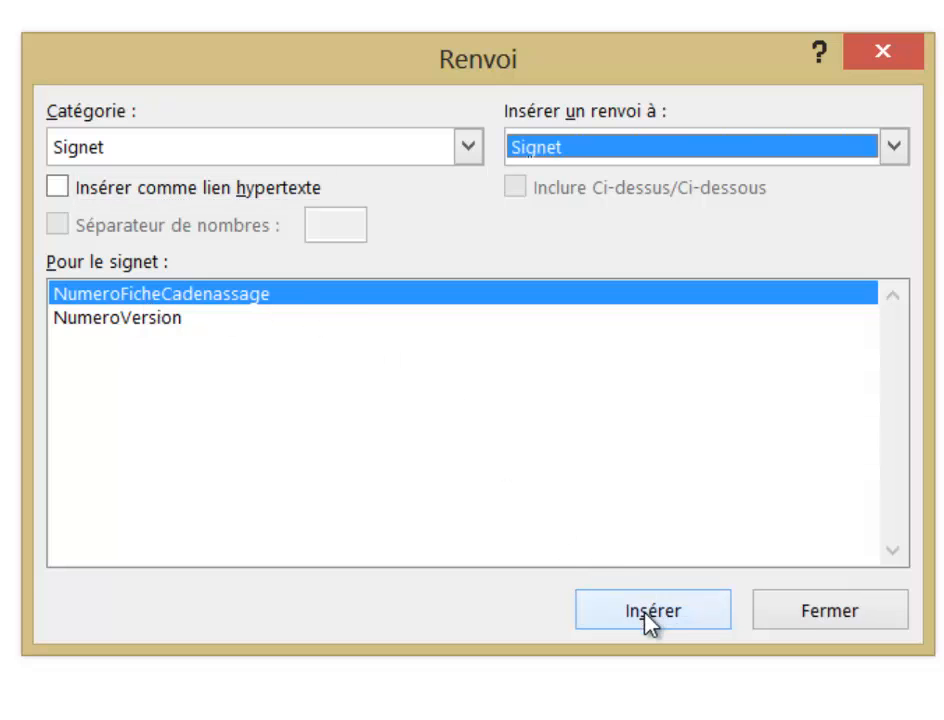
{"action": "left_click", "coordinate": [830, 611]}
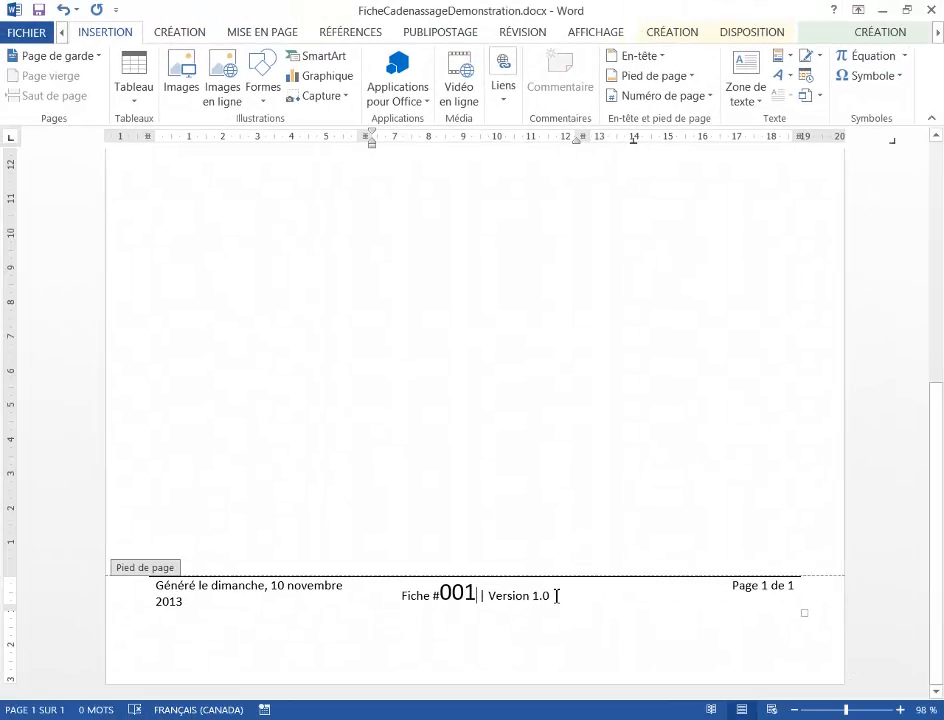
- Delete the version number 1.0 after "Version" in the footer
{"action": "left_click", "coordinate": [557, 596]}
{"action": "key", "text": "BackSpace"}
{"action": "key", "text": "BackSpace"}
{"action": "key", "text": "BackSpace"}
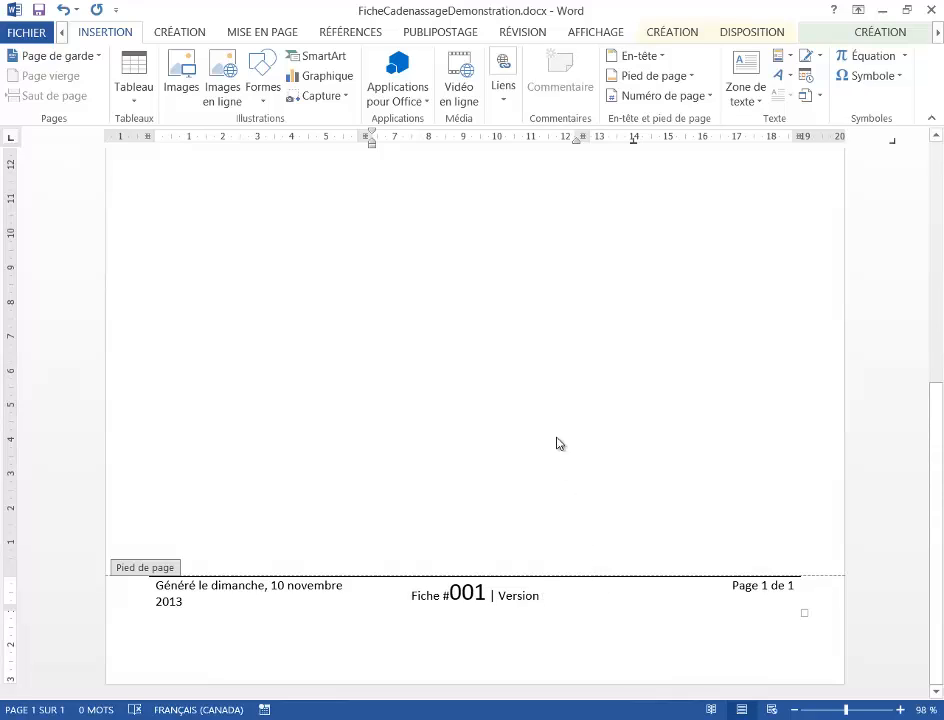
- Insert a cross-reference to the bookmark NumeroVersion after "Version" in the footer, without a hyperlink
{"action": "left_click", "coordinate": [506, 100]}
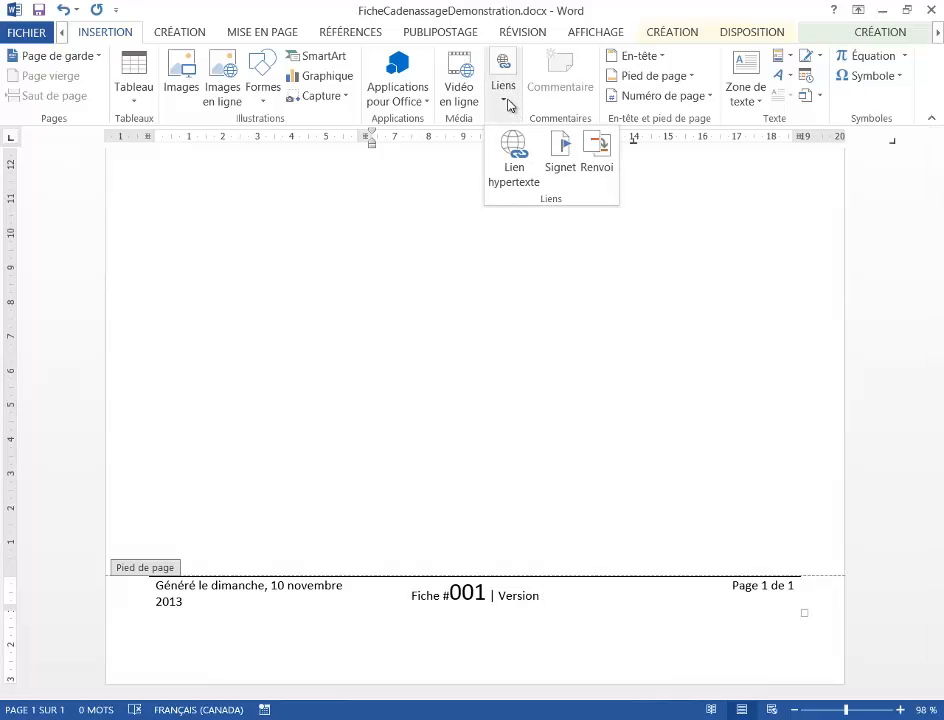
{"action": "left_click", "coordinate": [600, 160]}
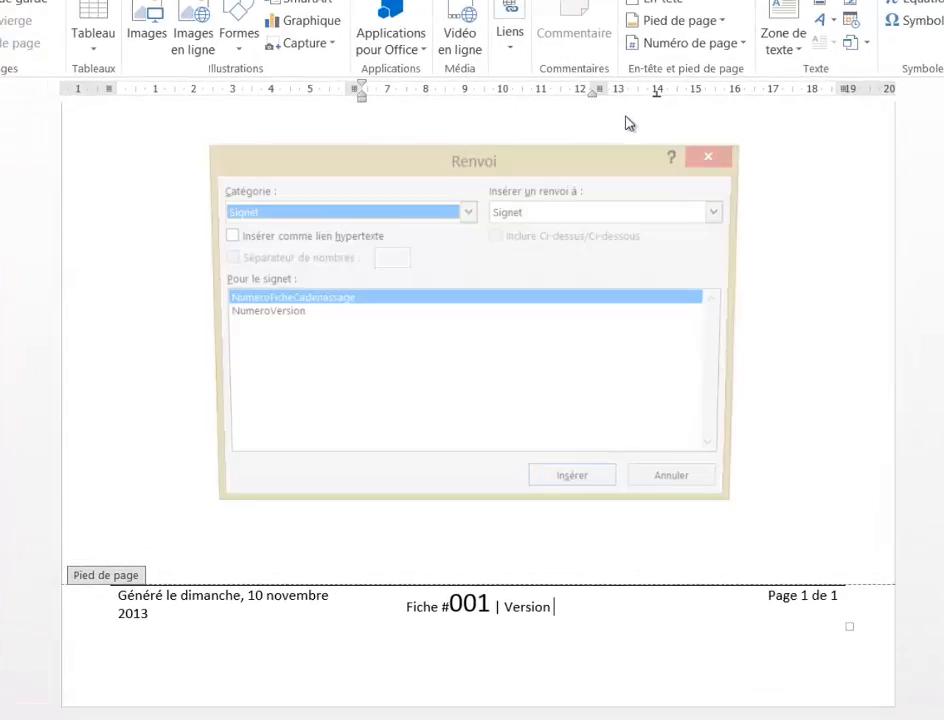
{"action": "left_click", "coordinate": [238, 263]}
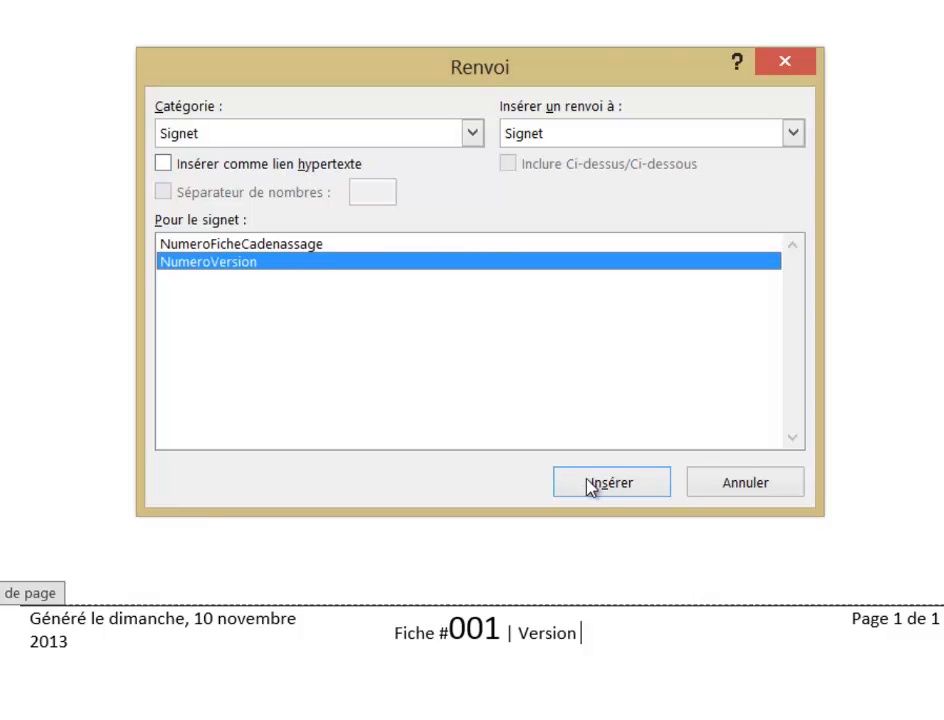
{"action": "left_click", "coordinate": [624, 484]}
{"action": "left_click", "coordinate": [734, 486]}
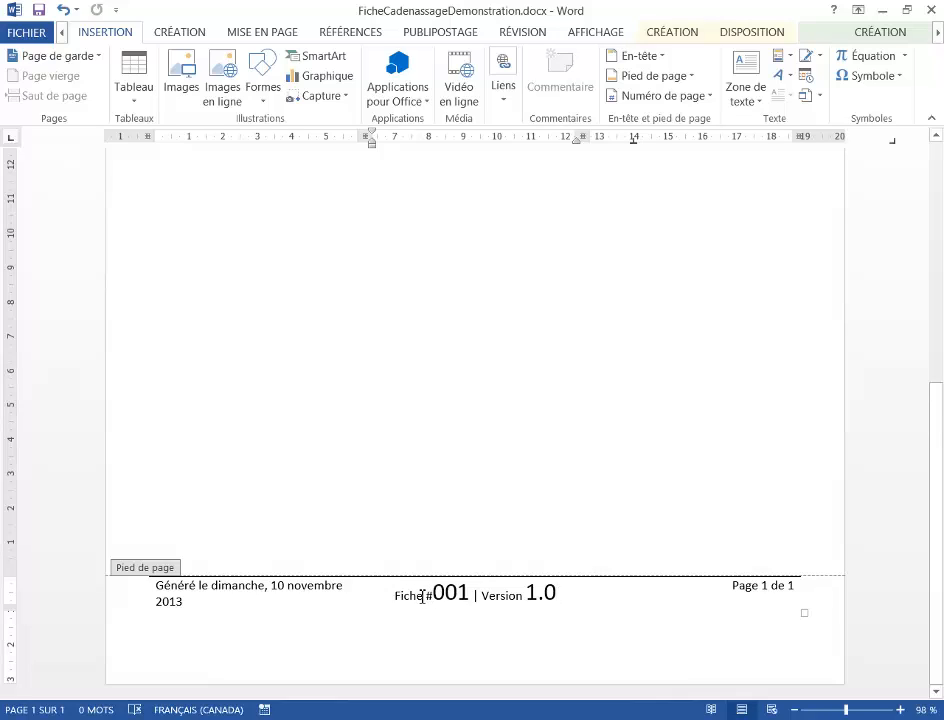
- Copy the formatting of the word "Fiche" onto the numbers 001 and 1.0 in the footer, and return to the document body
{"action": "left_click_drag", "start_coordinate": [419, 598], "coordinate": [398, 600]}
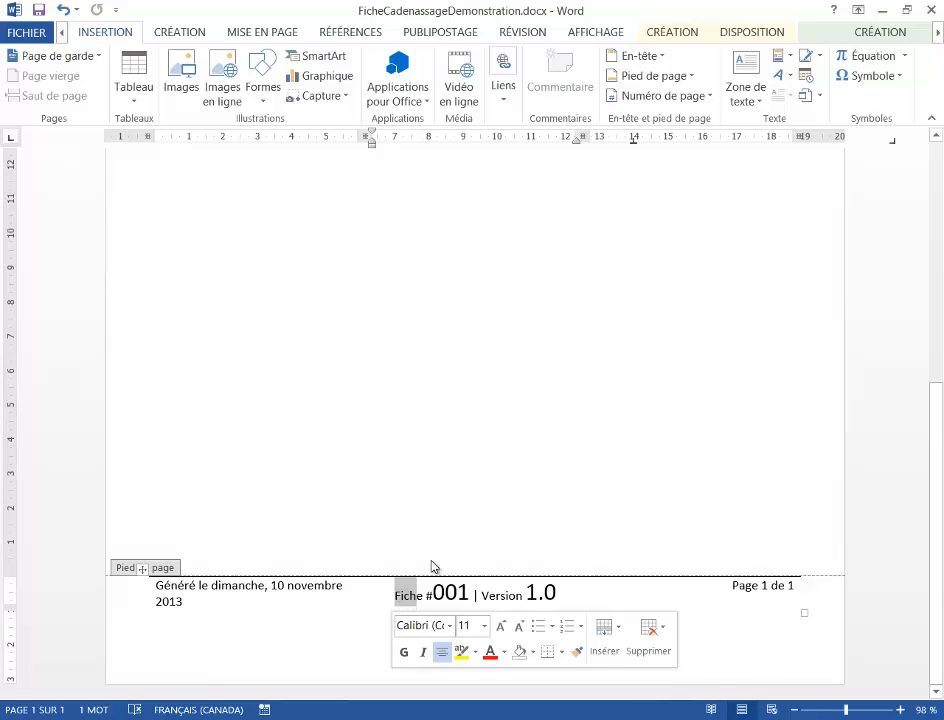
{"action": "left_click", "coordinate": [90, 36]}
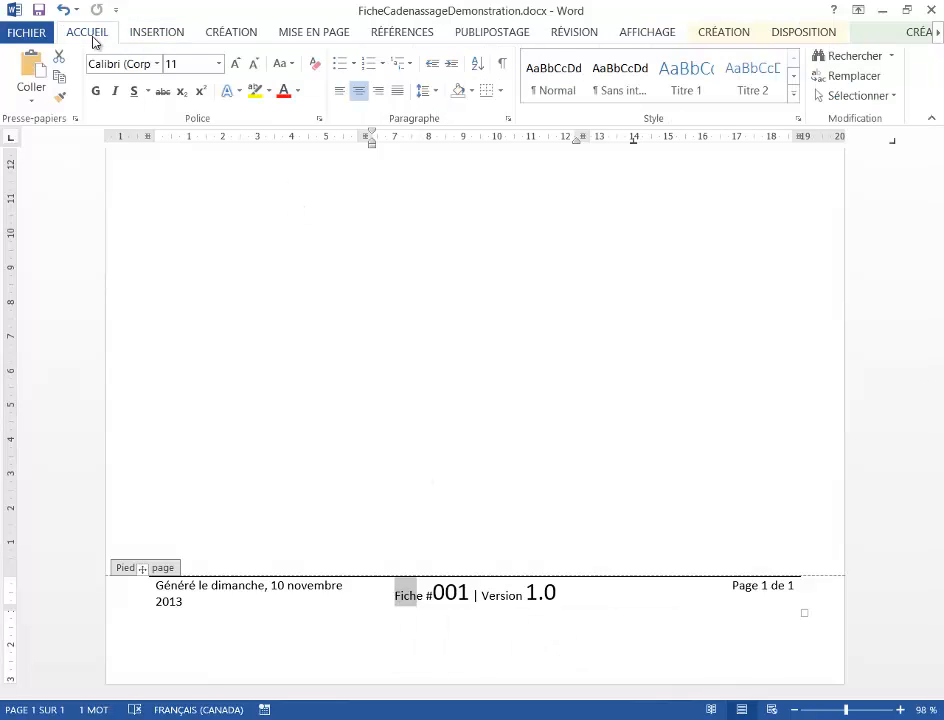
{"action": "left_click", "coordinate": [62, 98]}
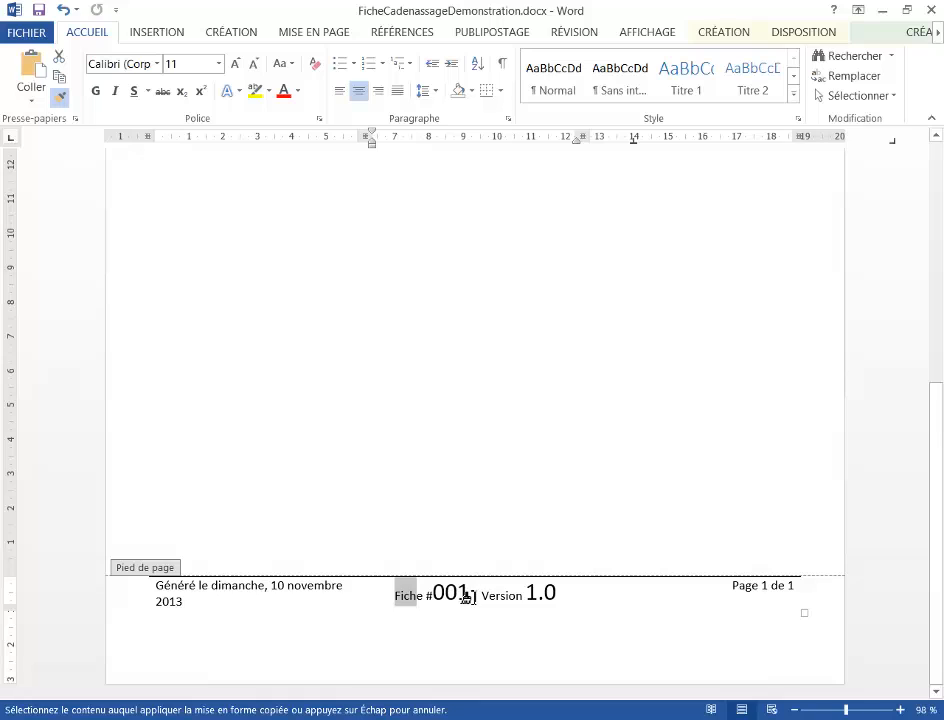
{"action": "left_click_drag", "start_coordinate": [468, 596], "coordinate": [434, 598]}
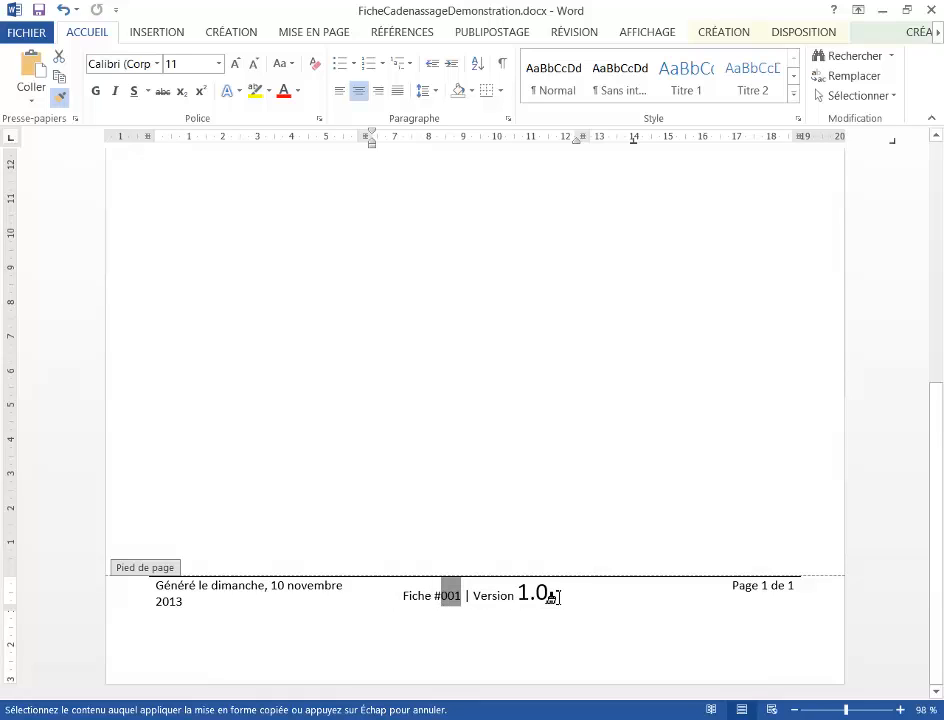
{"action": "left_click_drag", "start_coordinate": [540, 596], "coordinate": [506, 597]}
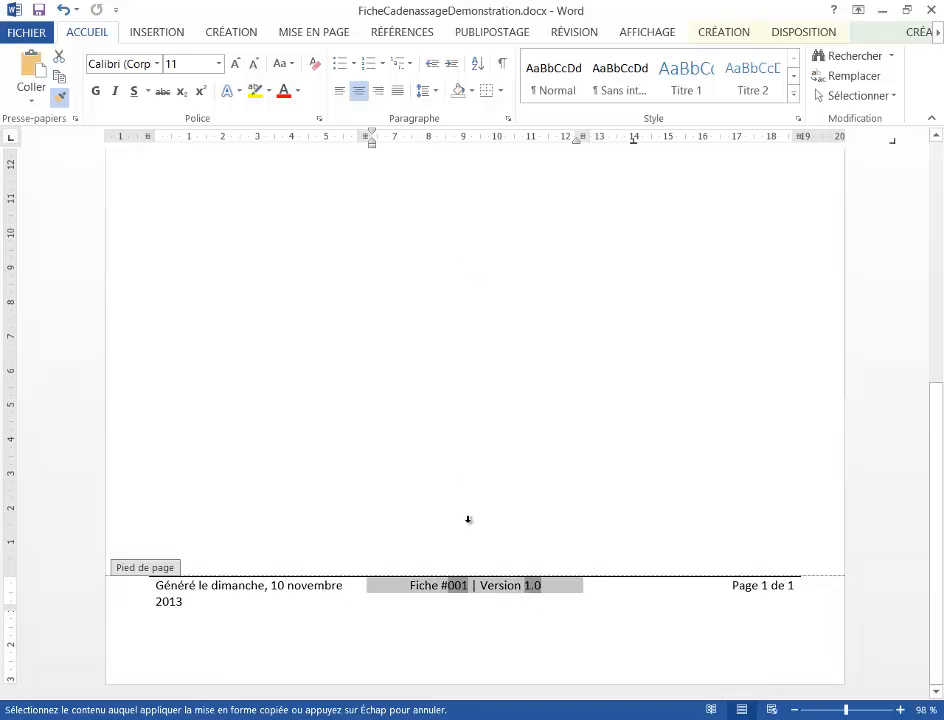
{"action": "left_click", "coordinate": [61, 100]}
{"action": "double_click", "coordinate": [537, 328]}
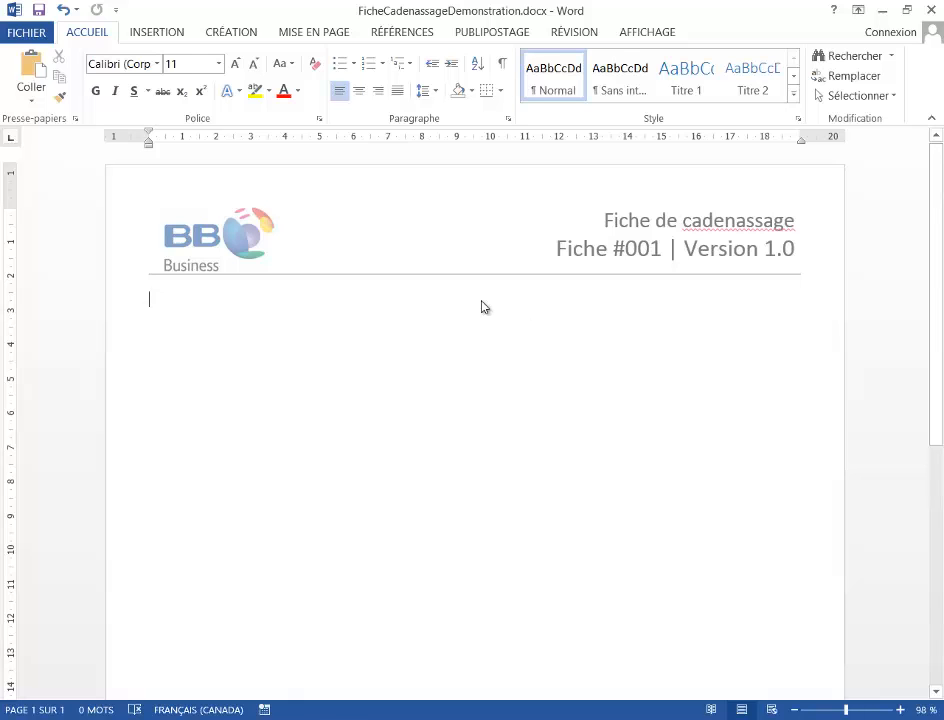
- Enable the display option "Mettre à jour les champs avant l'impression" in the Word options
{"action": "left_click", "coordinate": [38, 36]}
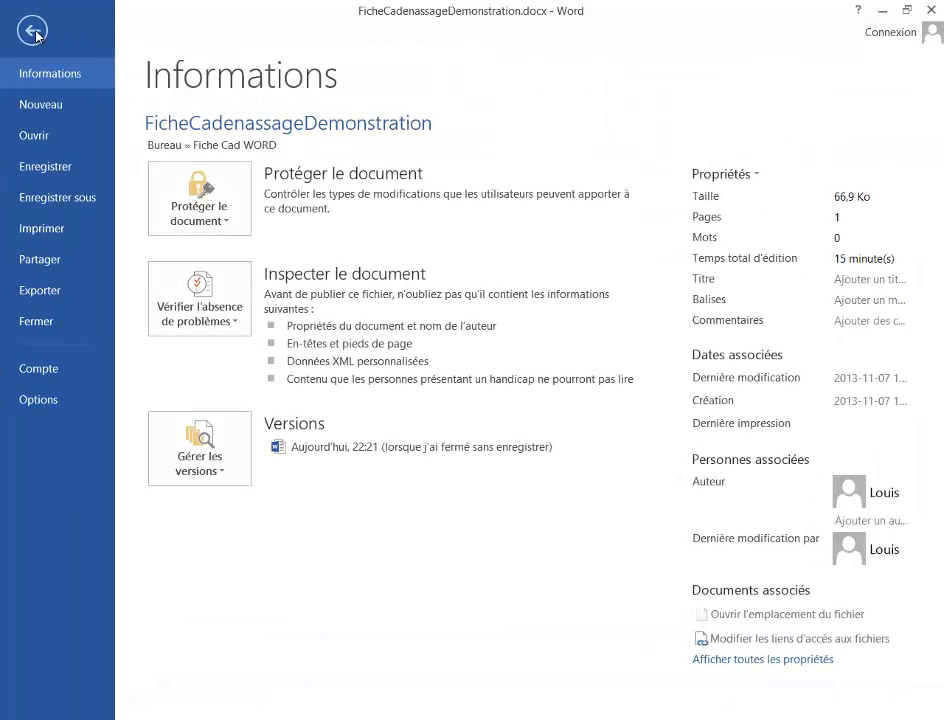
{"action": "left_click", "coordinate": [55, 400]}
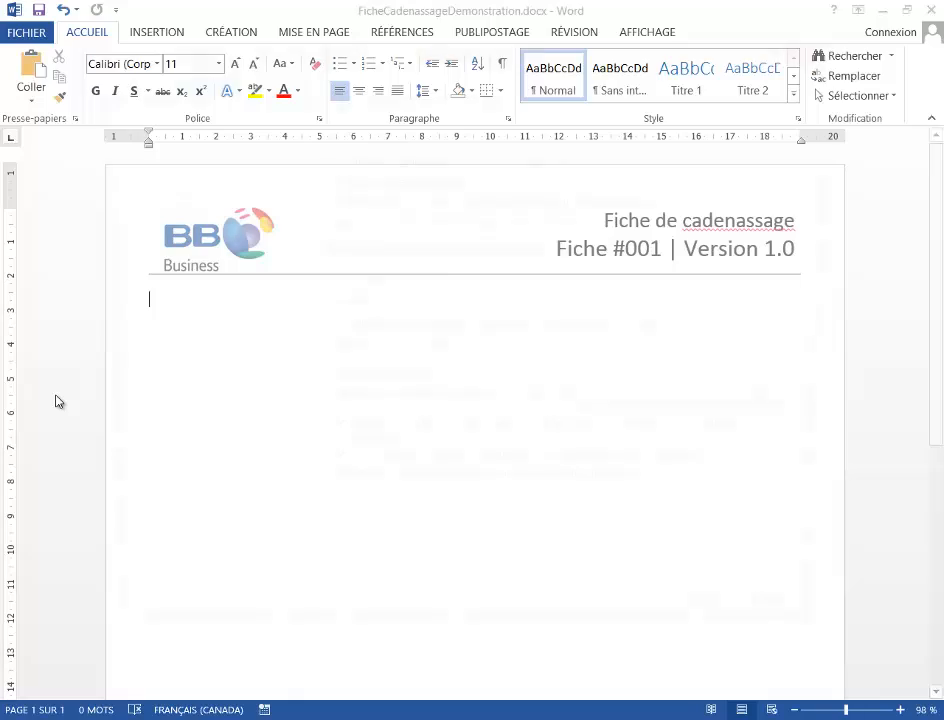
{"action": "left_click", "coordinate": [160, 108]}
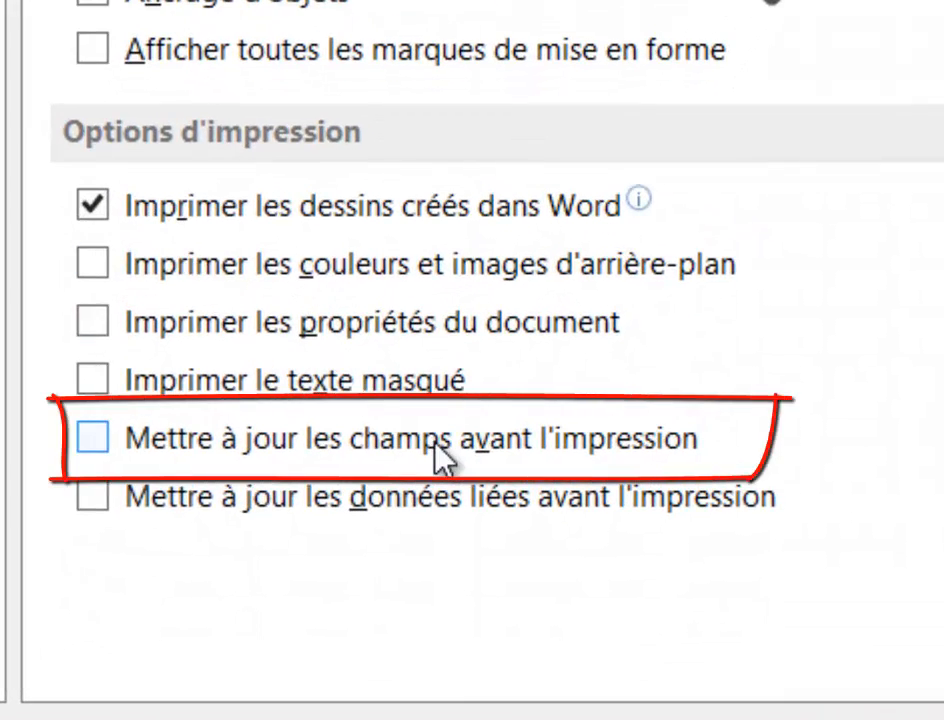
{"action": "left_click", "coordinate": [440, 460]}
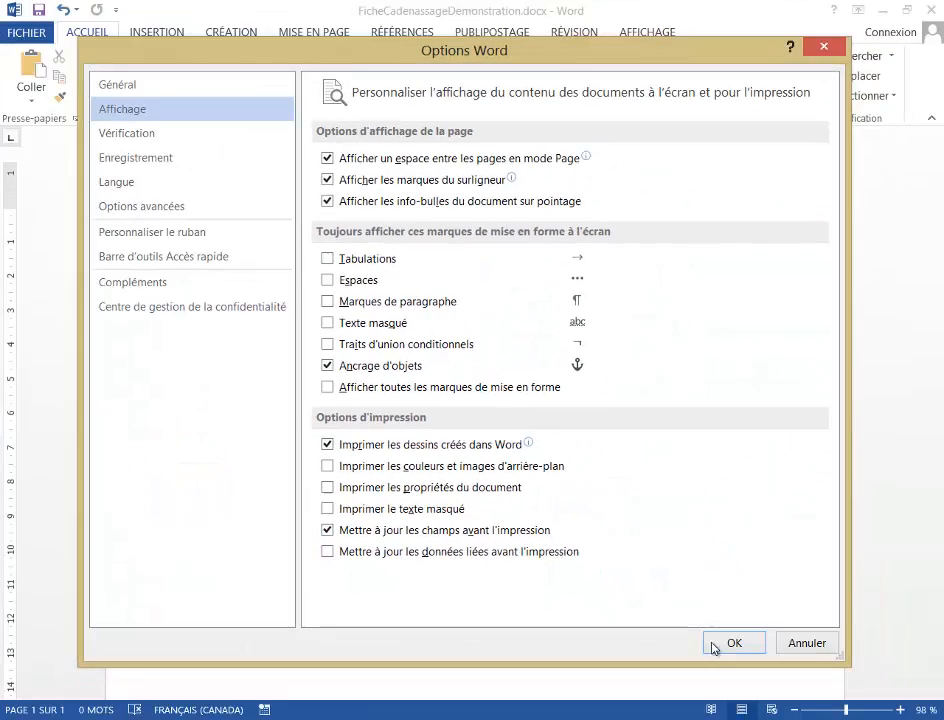
{"action": "left_click", "coordinate": [722, 643]}
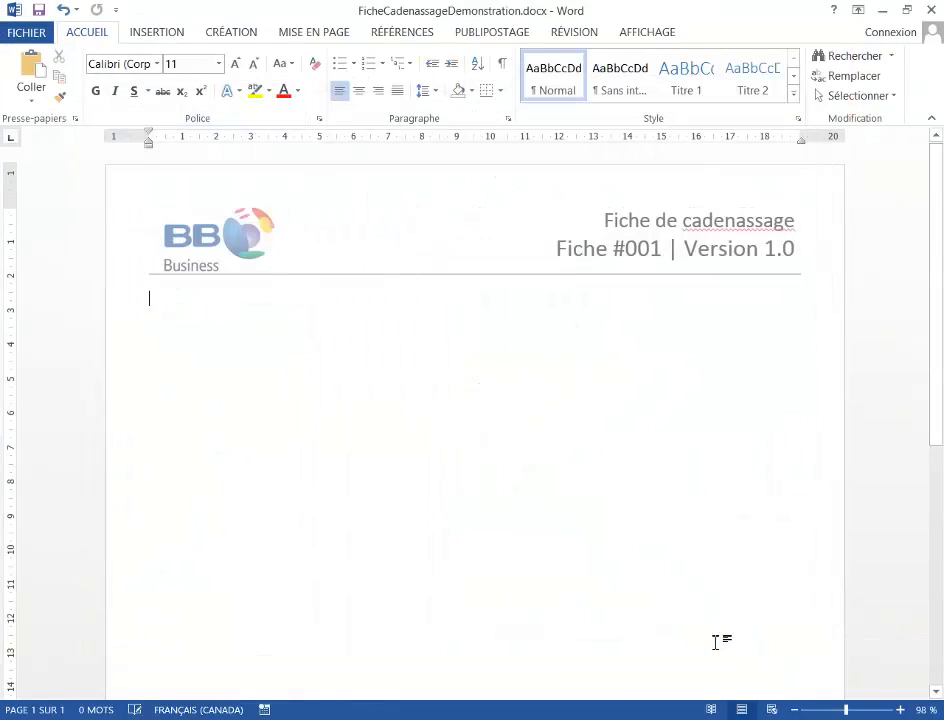
- Open the page header for editing and change the sheet number after "Fiche #" to 002
{"action": "double_click", "coordinate": [668, 255]}
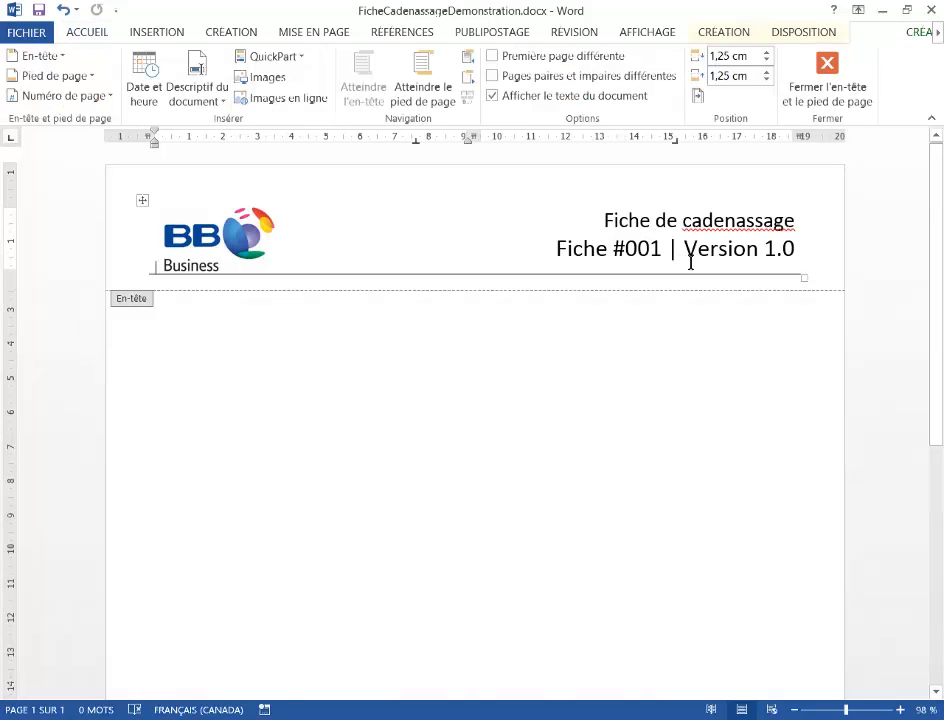
{"action": "left_click", "coordinate": [650, 249]}
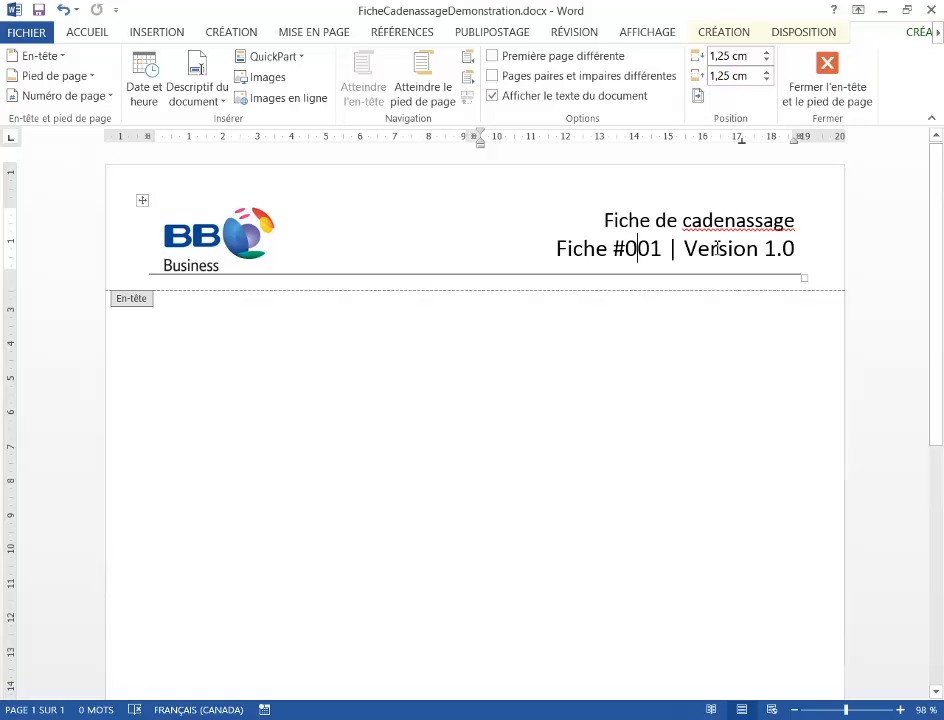
{"action": "type", "text": "2"}
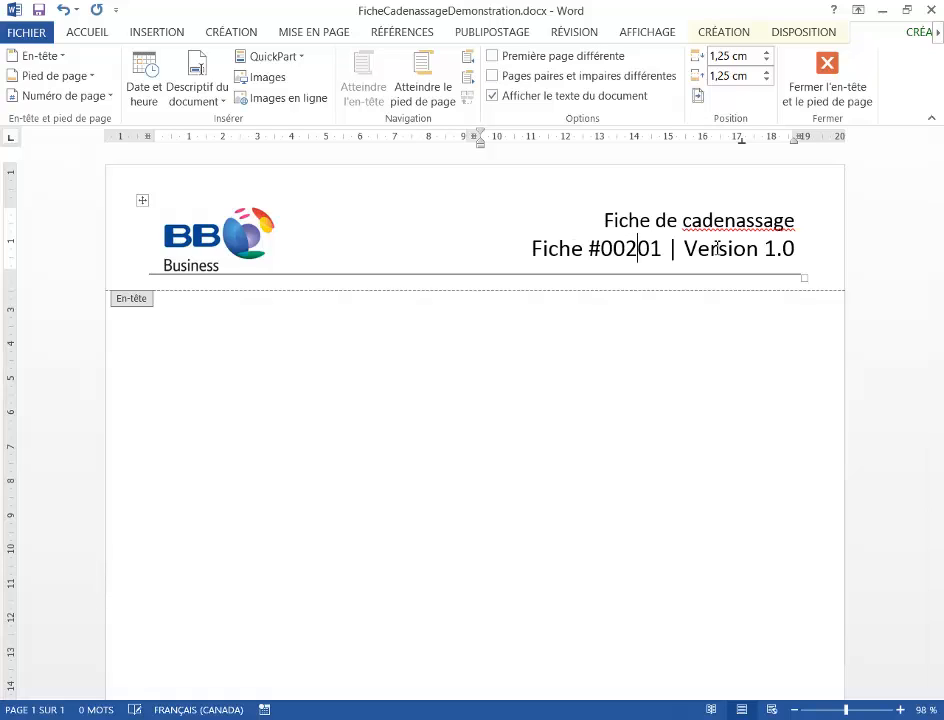
{"action": "key", "text": "Delete"}
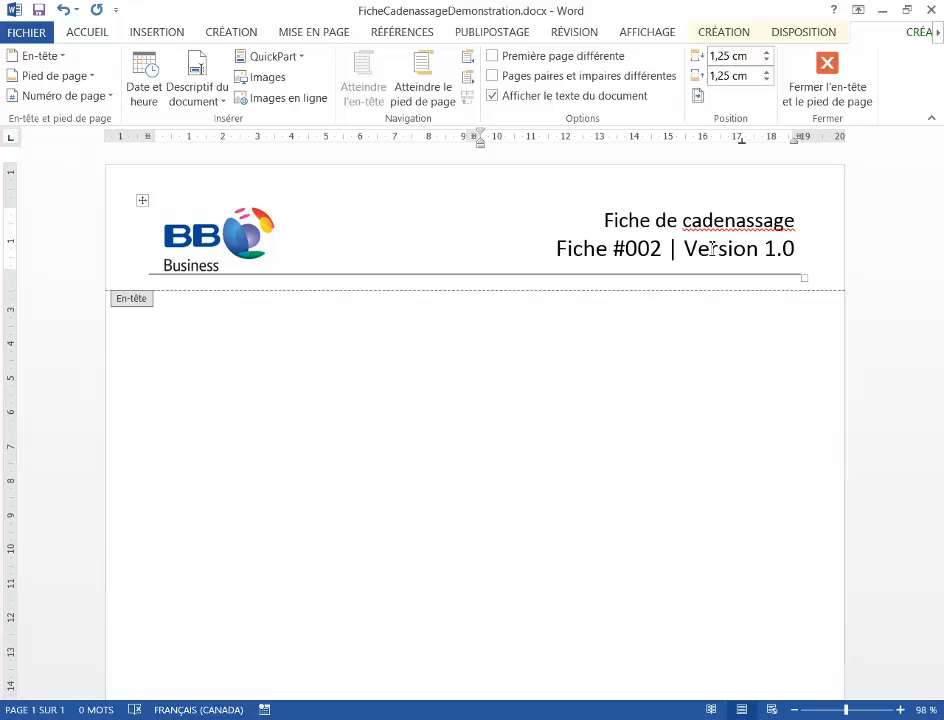
- Change the version number in the header to 1.2 and close the header
{"action": "left_click_drag", "start_coordinate": [778, 253], "coordinate": [812, 253]}
{"action": "key", "text": "Left"}
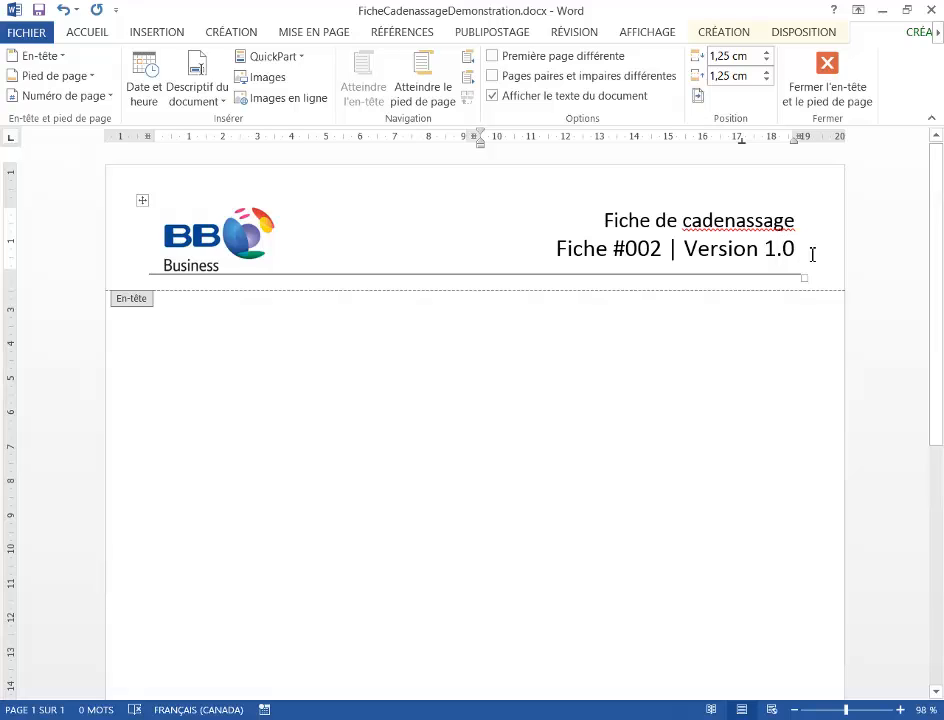
{"action": "type", "text": ".2"}
{"action": "key", "text": "Delete"}
{"action": "key", "text": "Delete"}
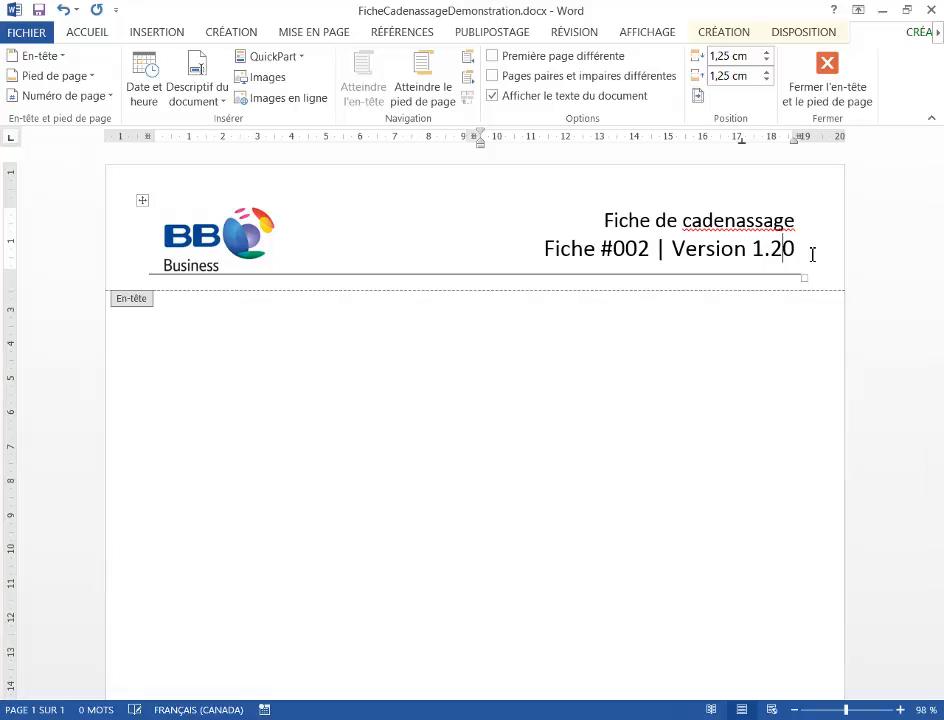
{"action": "left_click", "coordinate": [828, 68]}
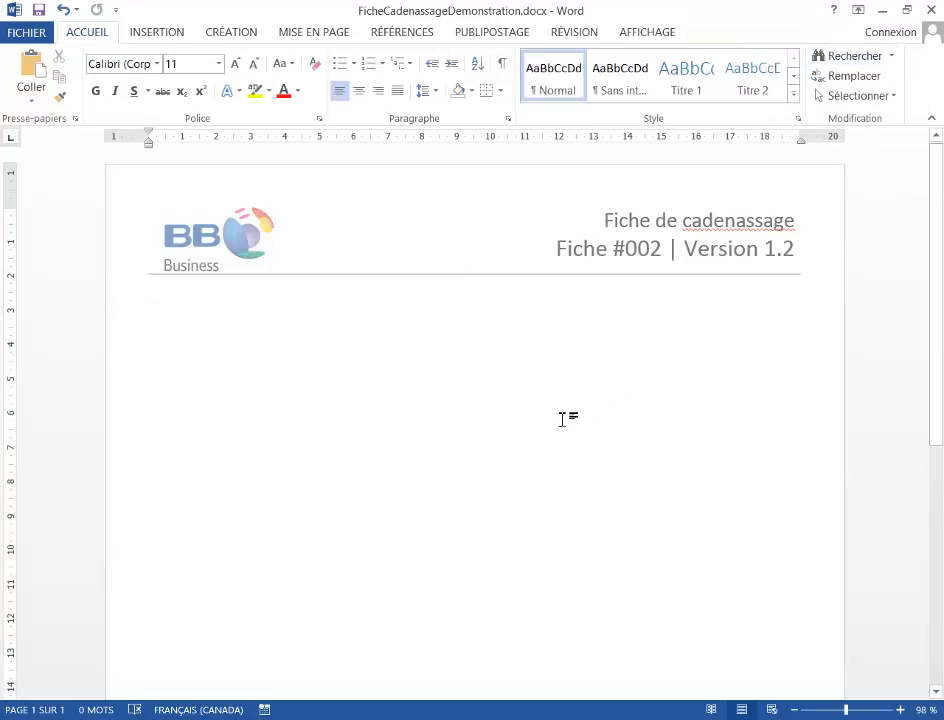
- Open the print preview to update the footer's cross-reference fields, and return to the document without printing
{"action": "scroll", "coordinate": [580, 415], "scroll_direction": "down", "scroll_amount": 8}
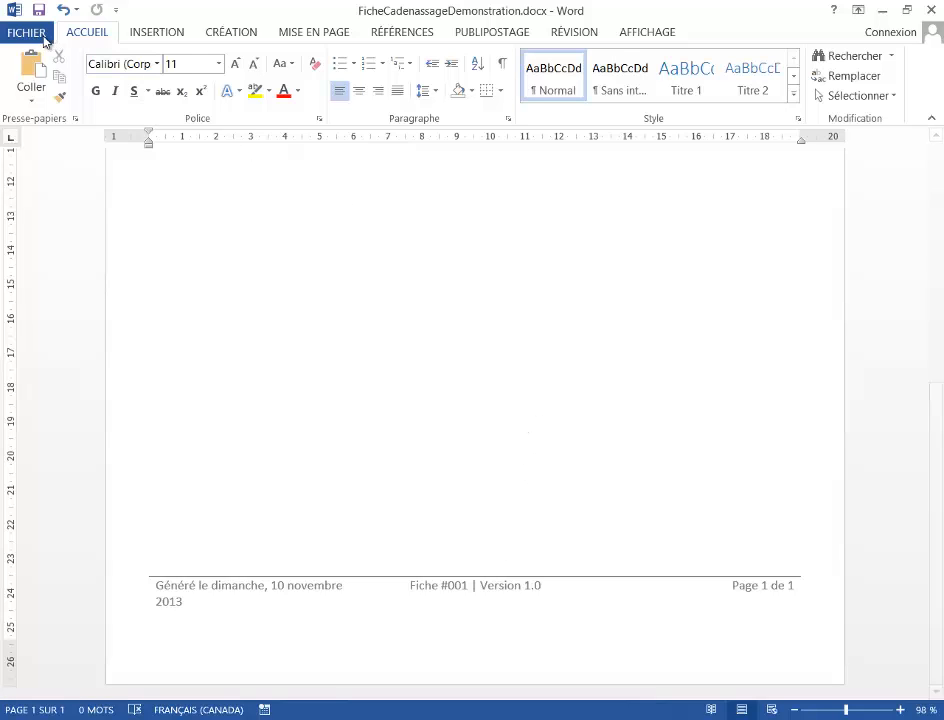
{"action": "left_click", "coordinate": [38, 40]}
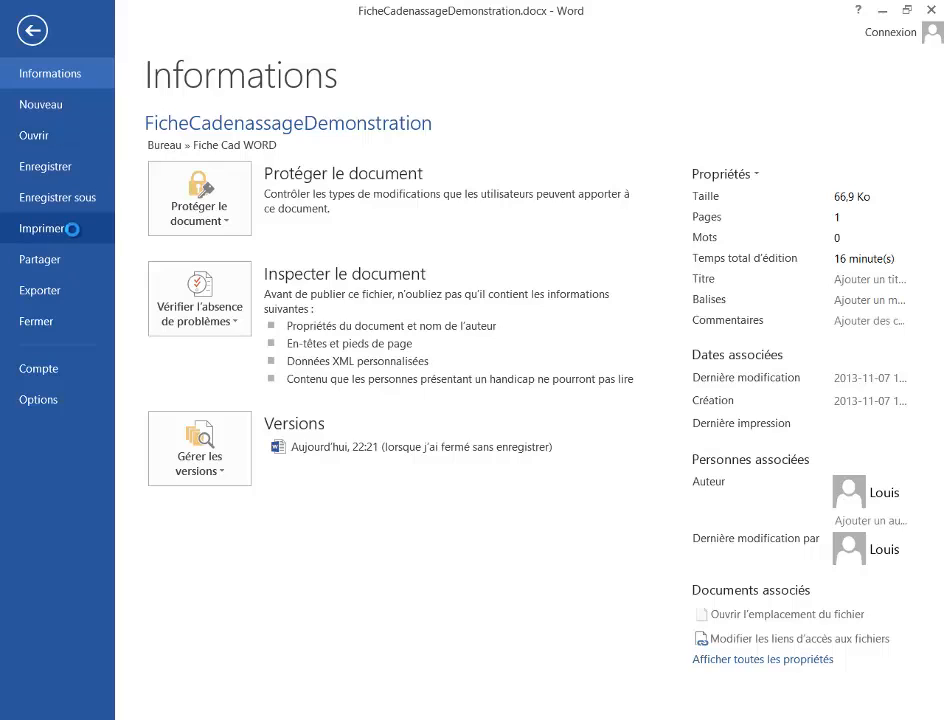
{"action": "left_click", "coordinate": [72, 230]}
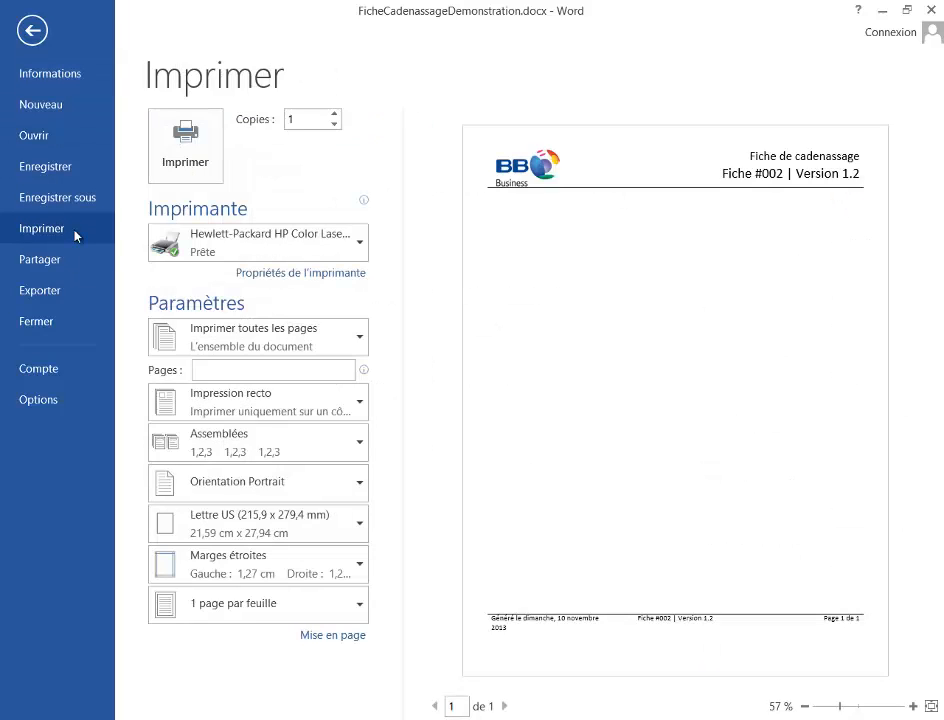
{"action": "left_click", "coordinate": [31, 30]}
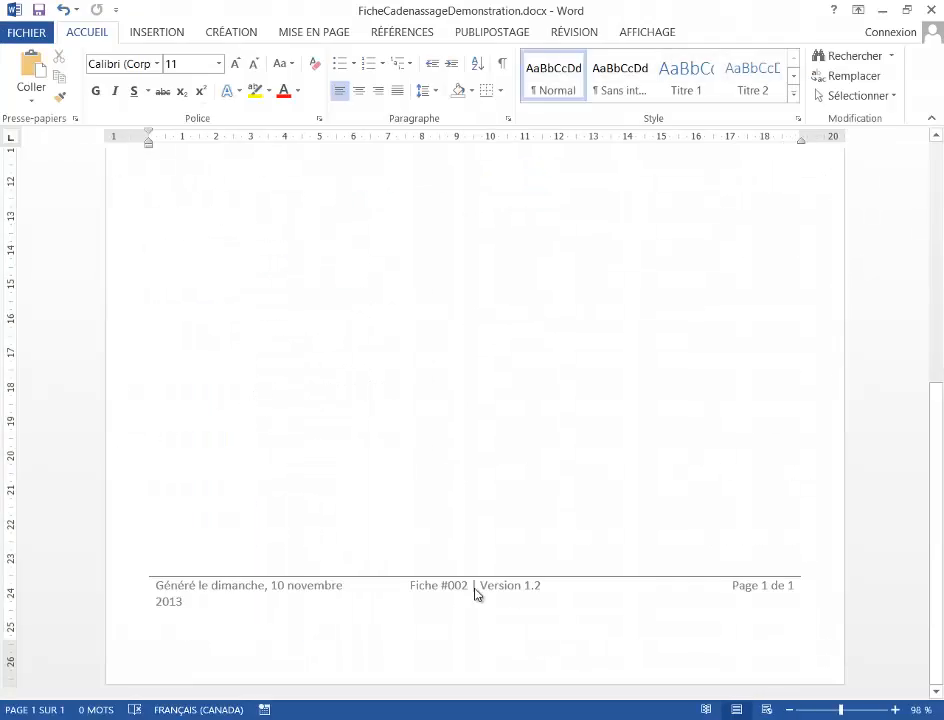